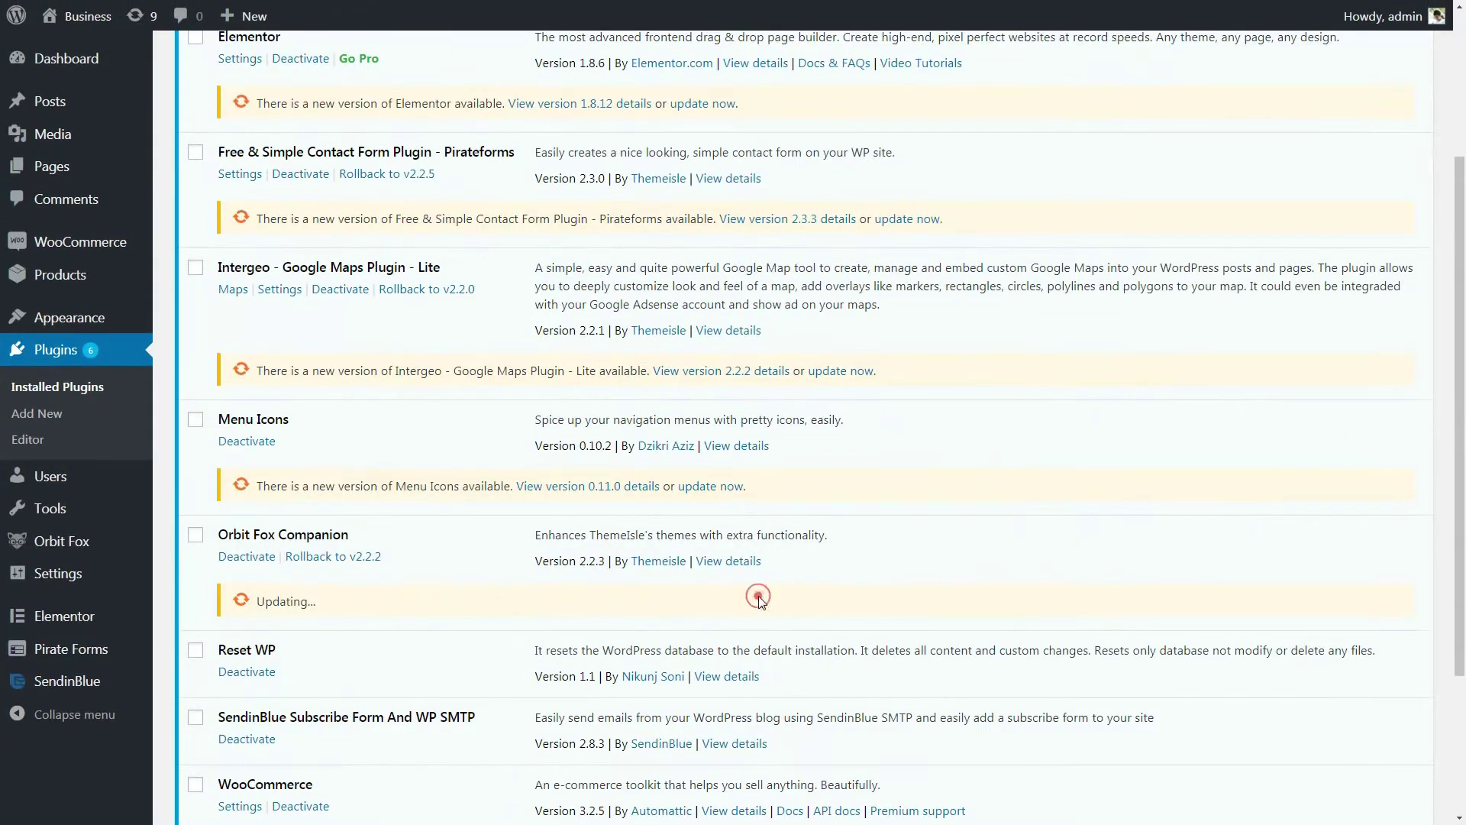
- Update the Menu Icons, Intergeo, Pirateforms and Elementor plugins to their latest versions
left_click(722, 486)
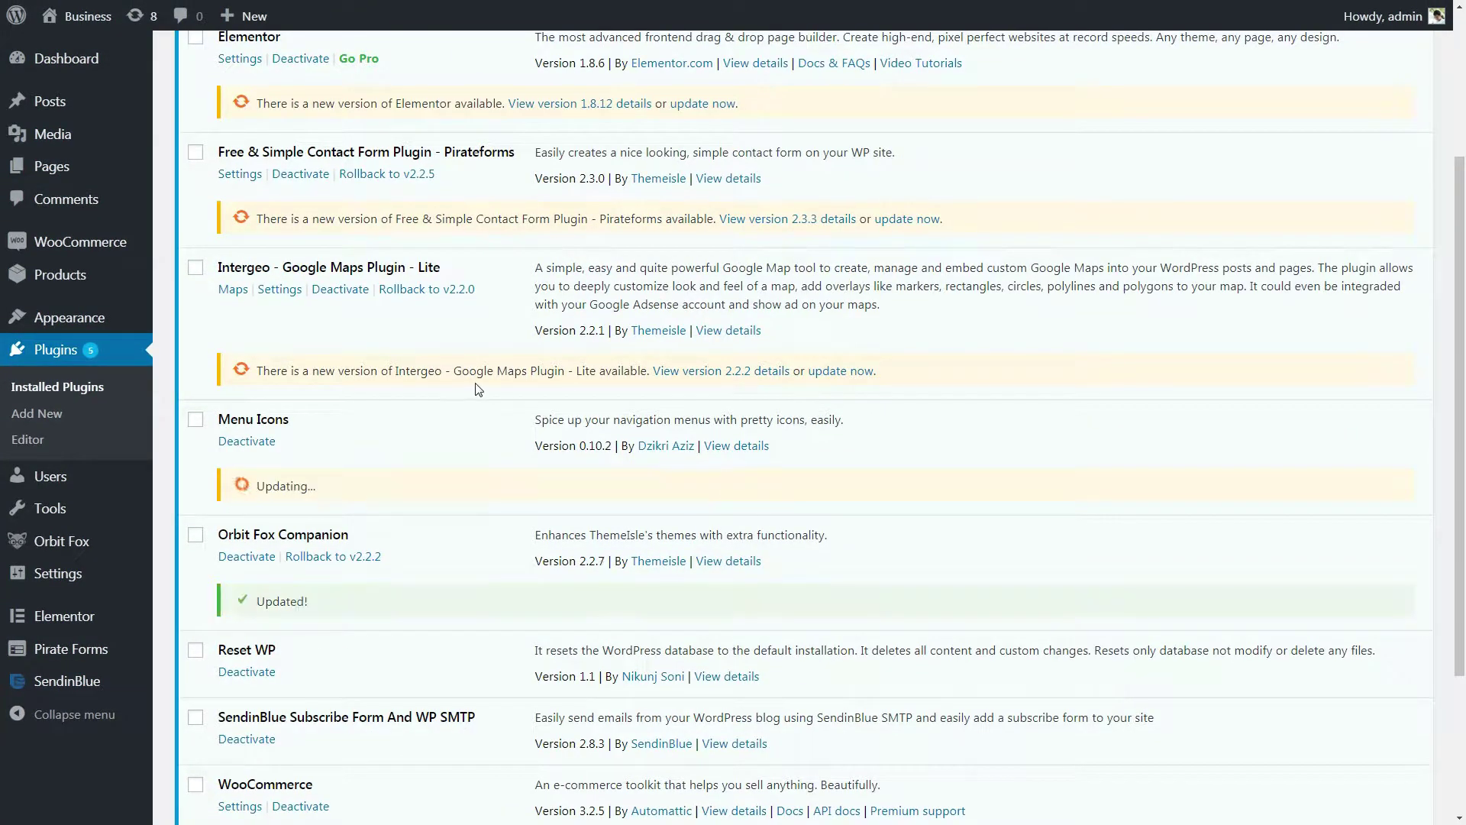
scroll(479, 389, "up", 1)
scroll(474, 386, "up", 1)
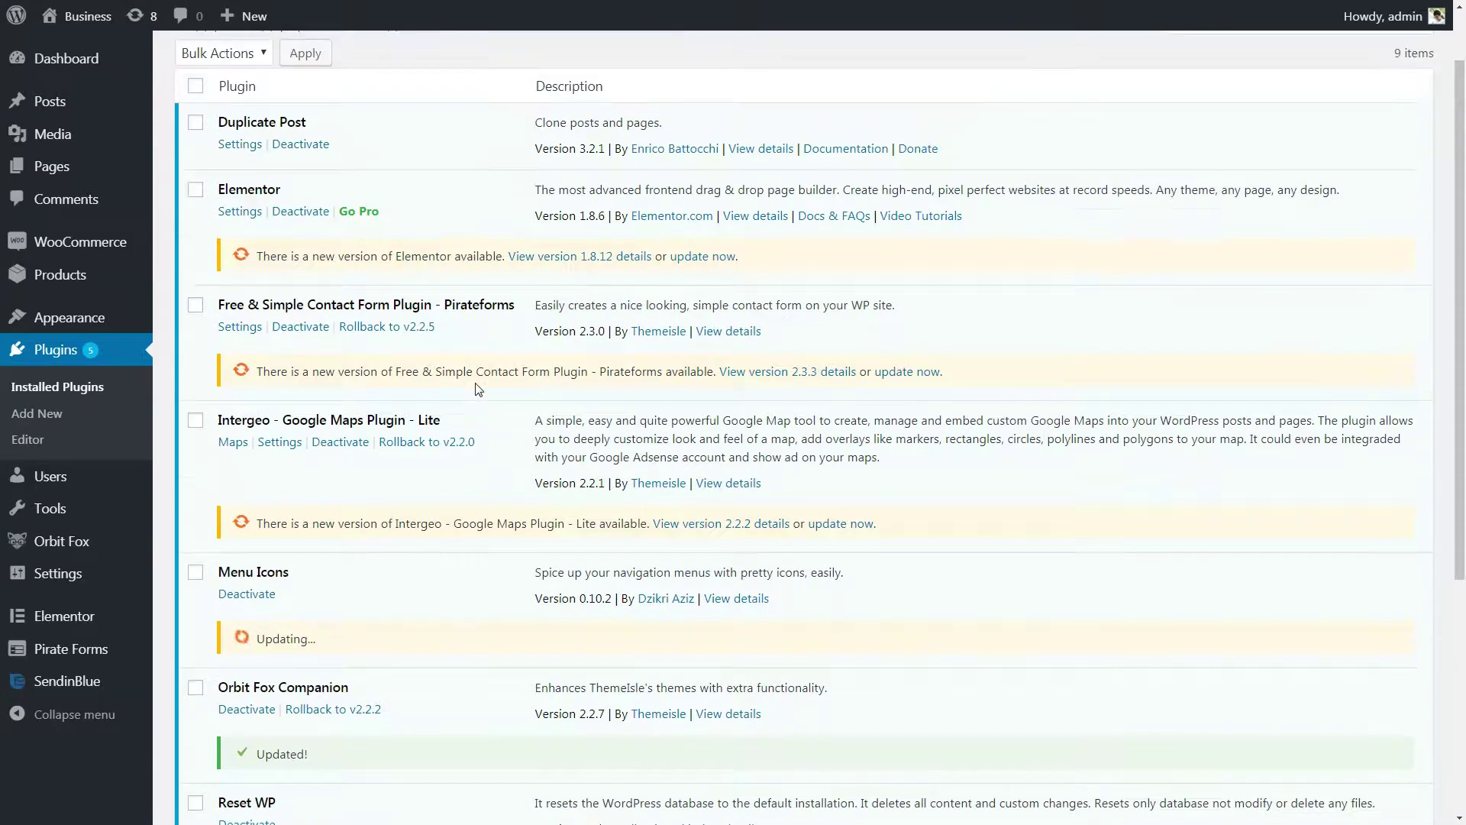
left_click(840, 523)
left_click(909, 371)
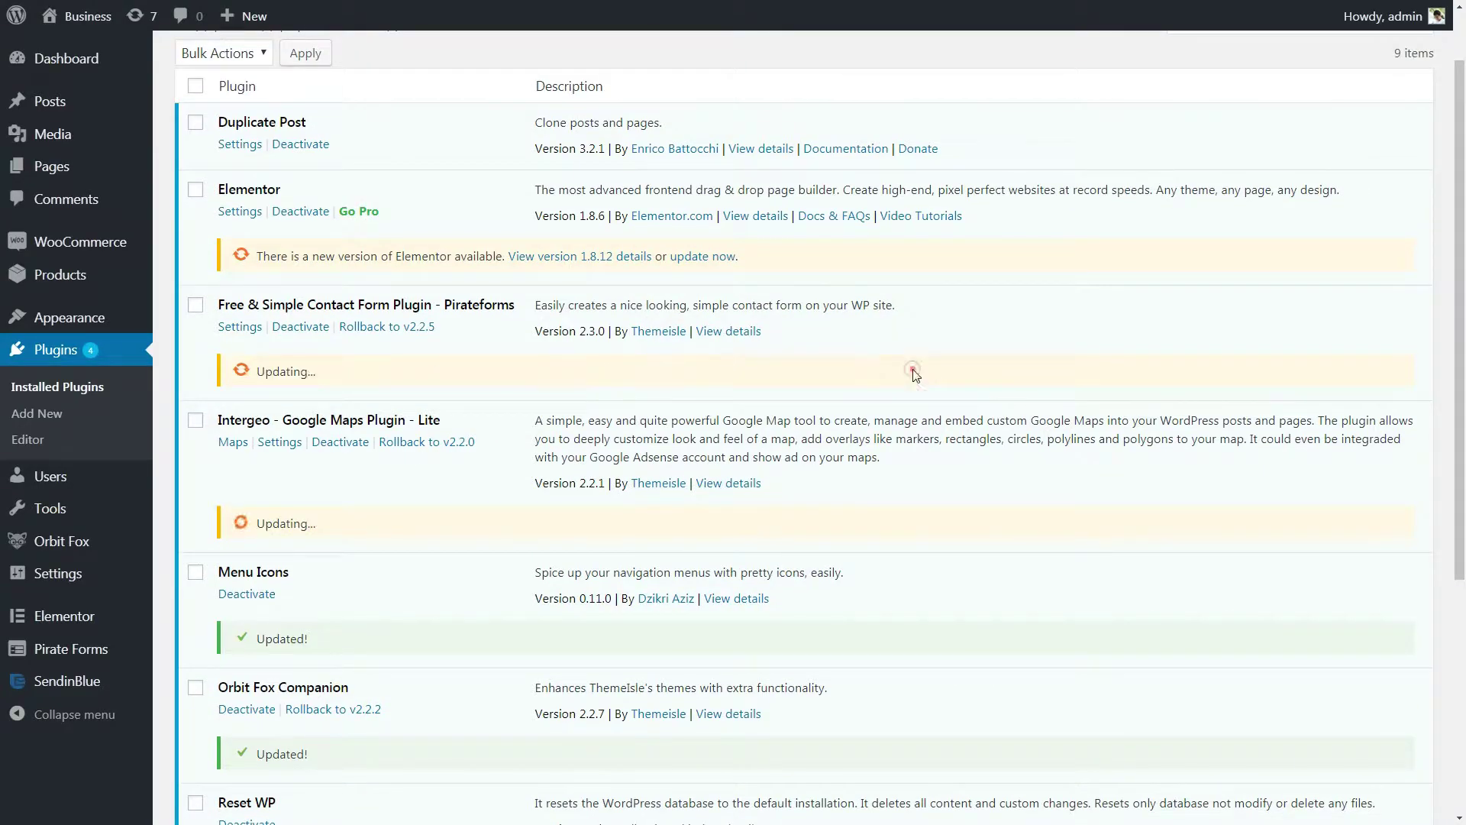
left_click(703, 257)
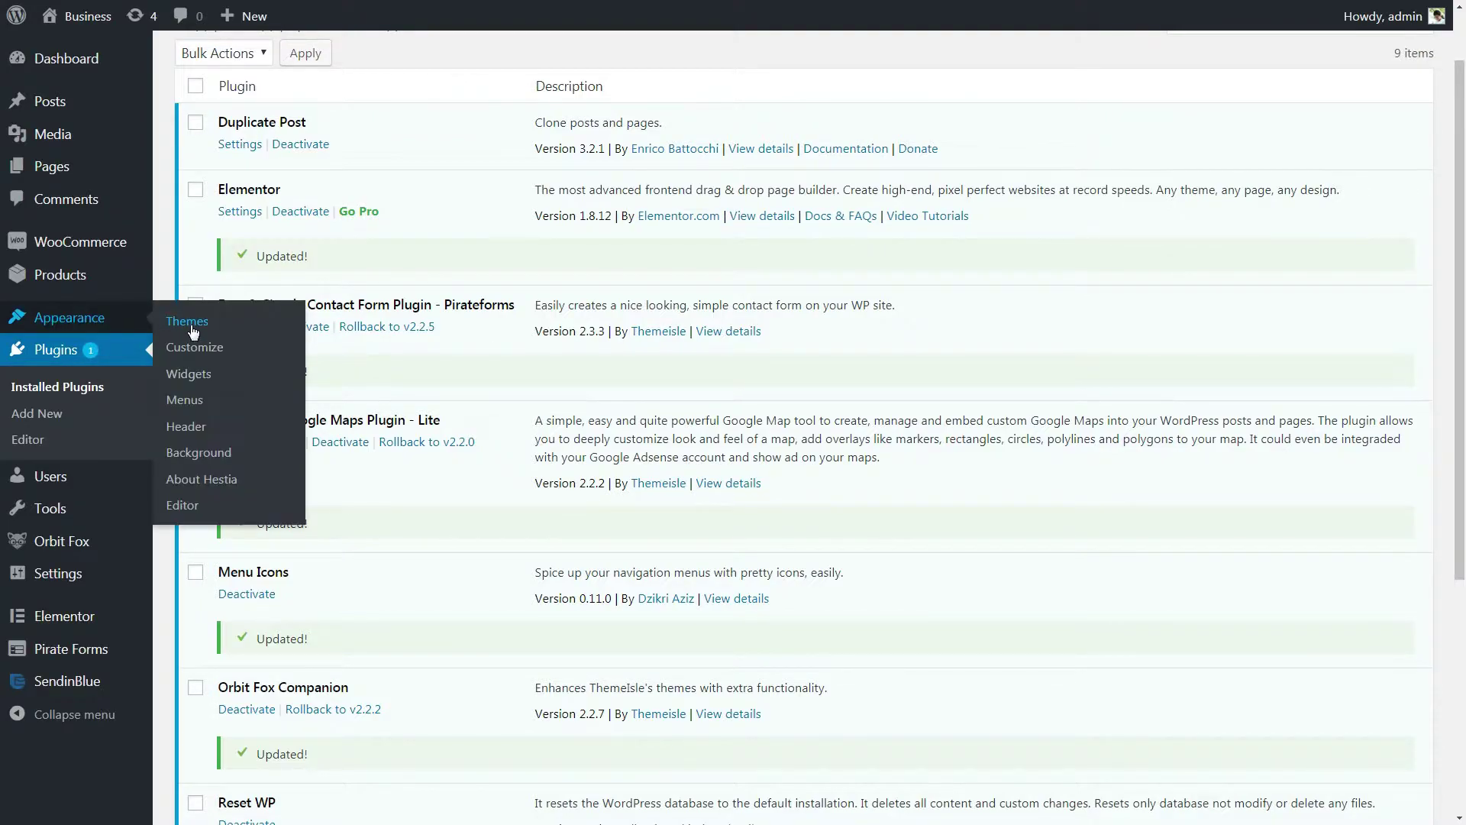
- Update the Hestia theme, then view the live homepage's video and features sections
left_click(190, 323)
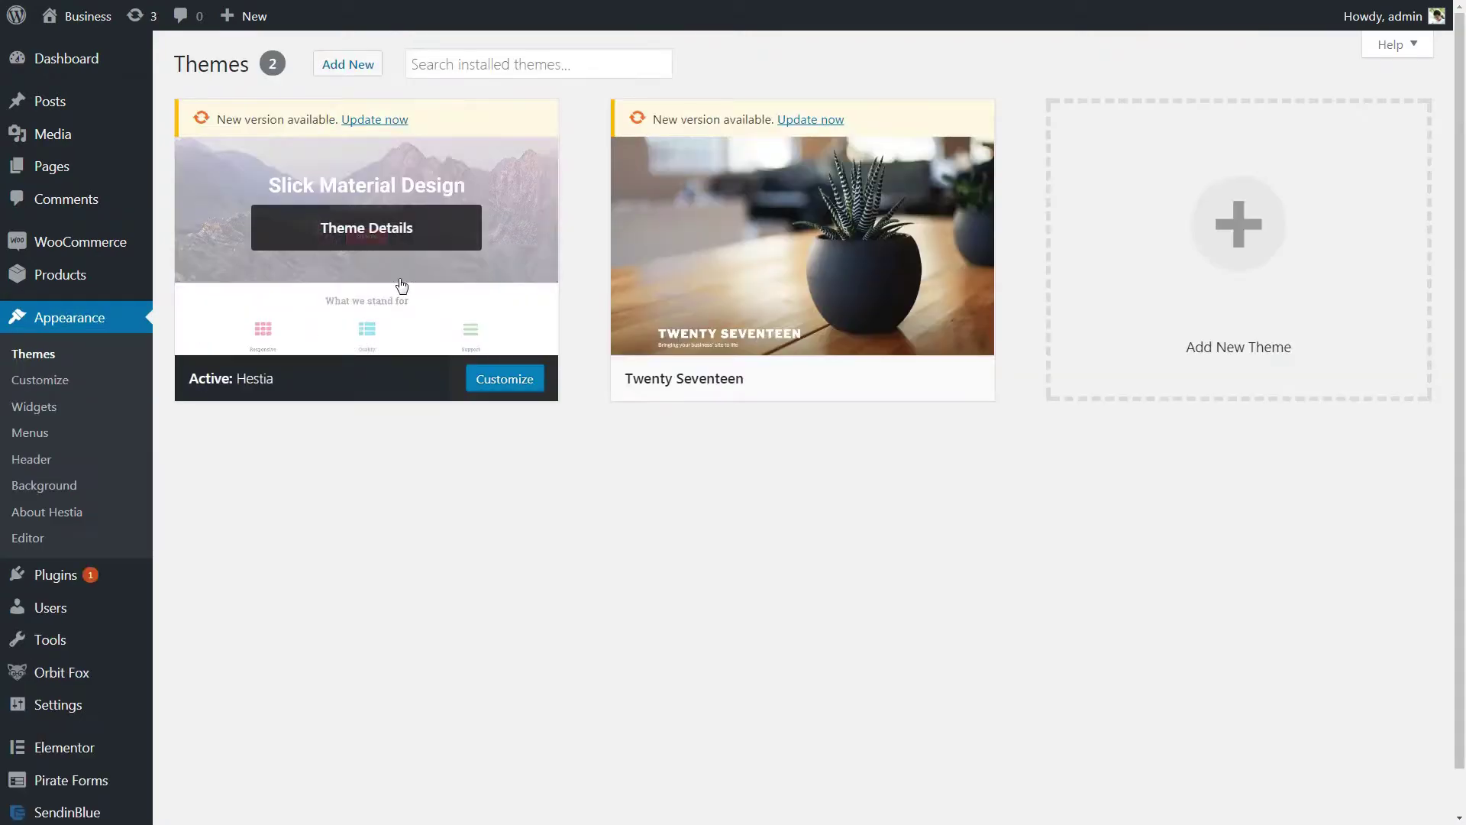
left_click(400, 288)
left_click(981, 353)
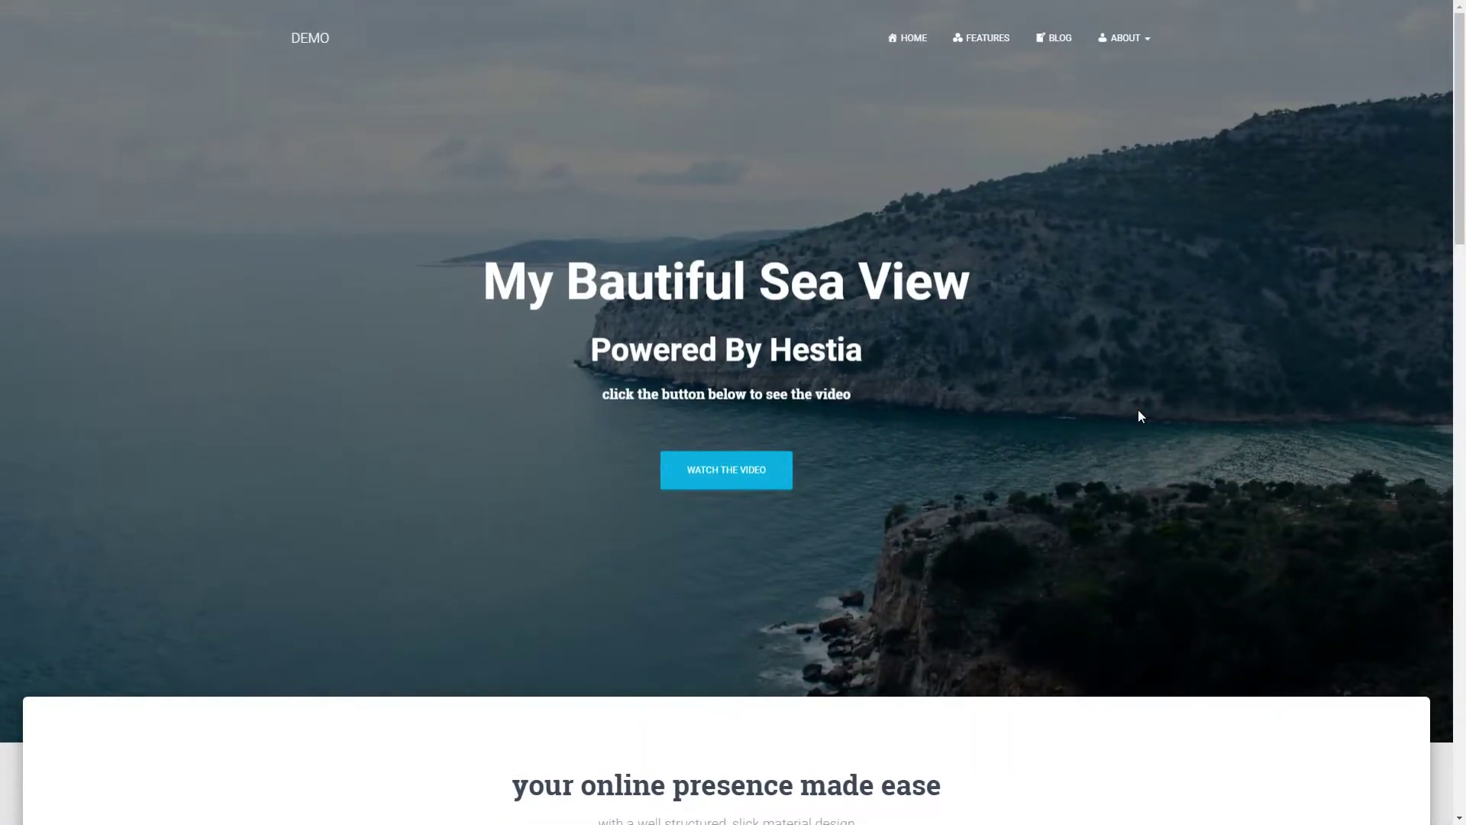
left_click(748, 472)
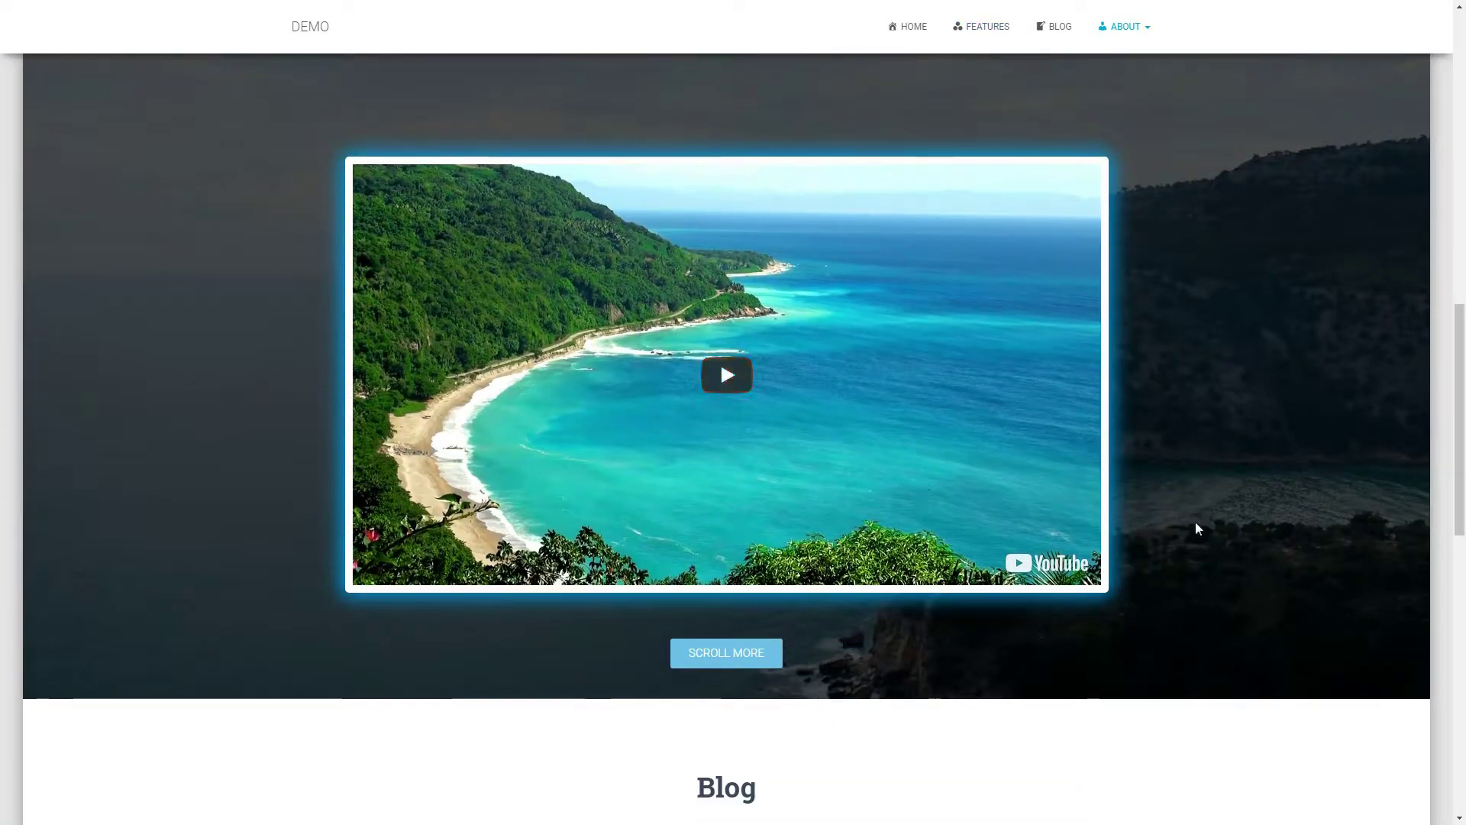
left_click(996, 28)
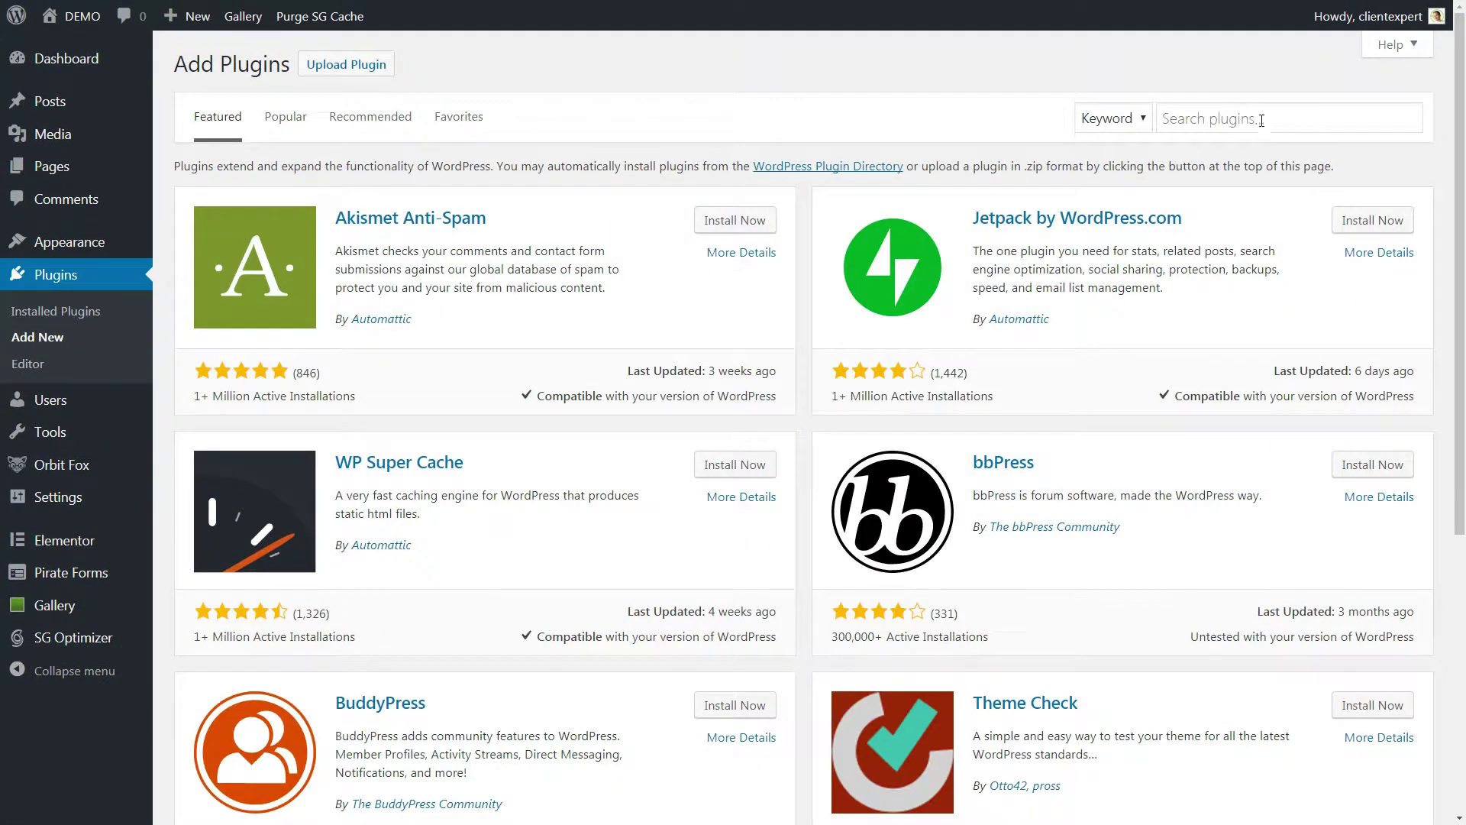
- Search for 'all in one wp migration', then install and activate All-in-One WP Migration 6.61
left_click(1261, 117)
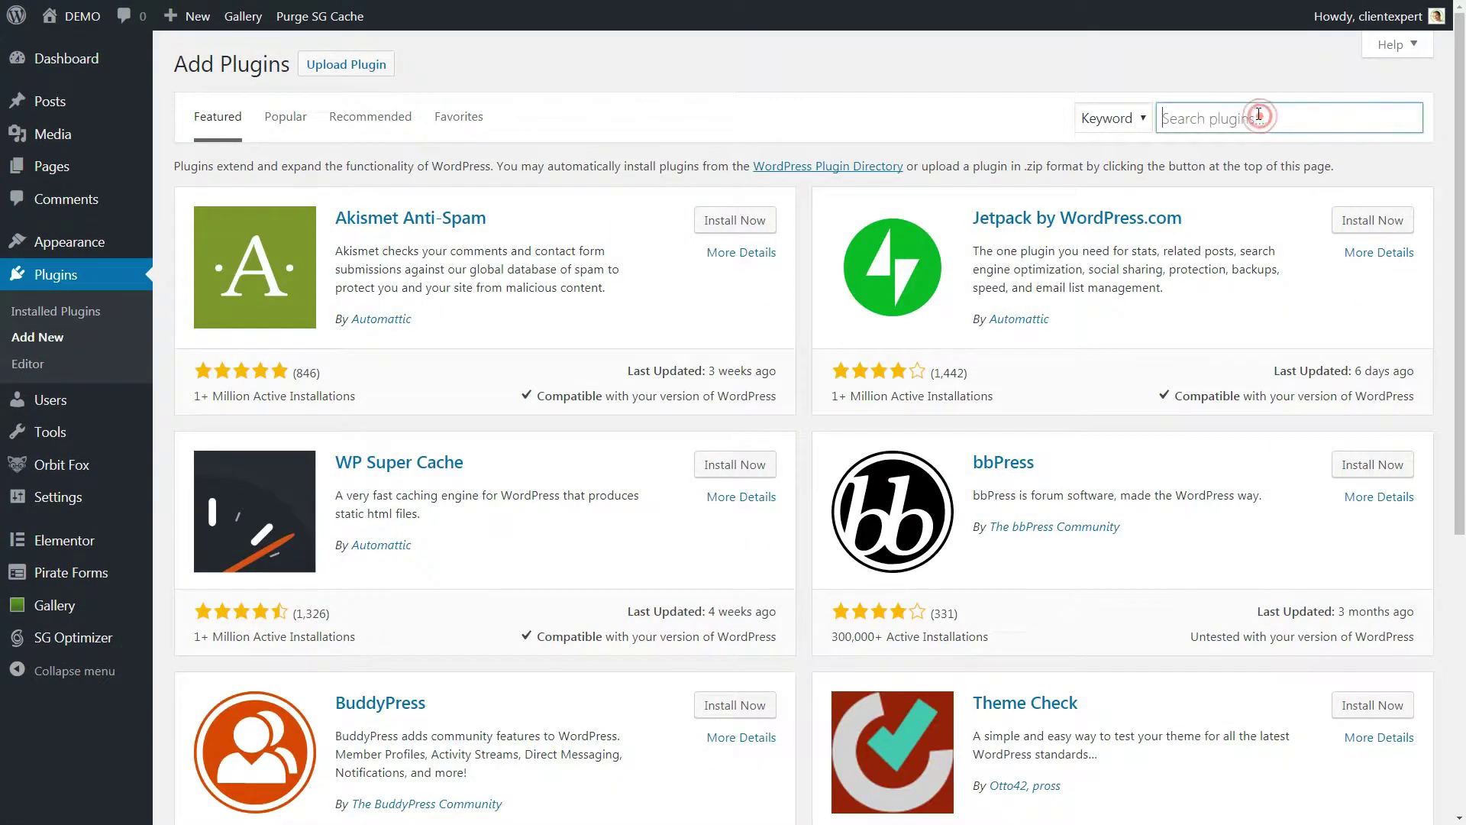
type("all in on")
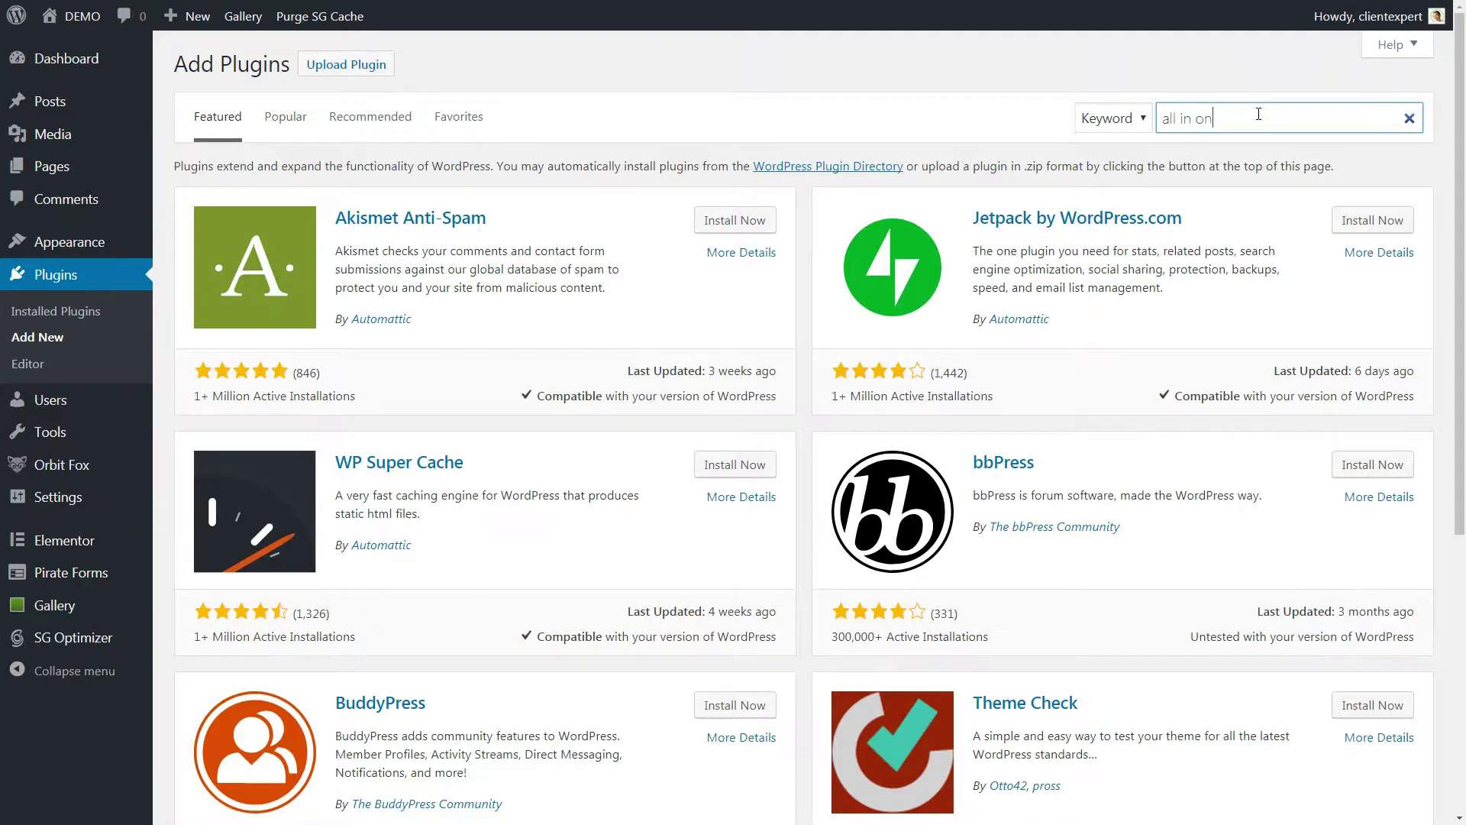
type("e wp migration")
left_click(735, 216)
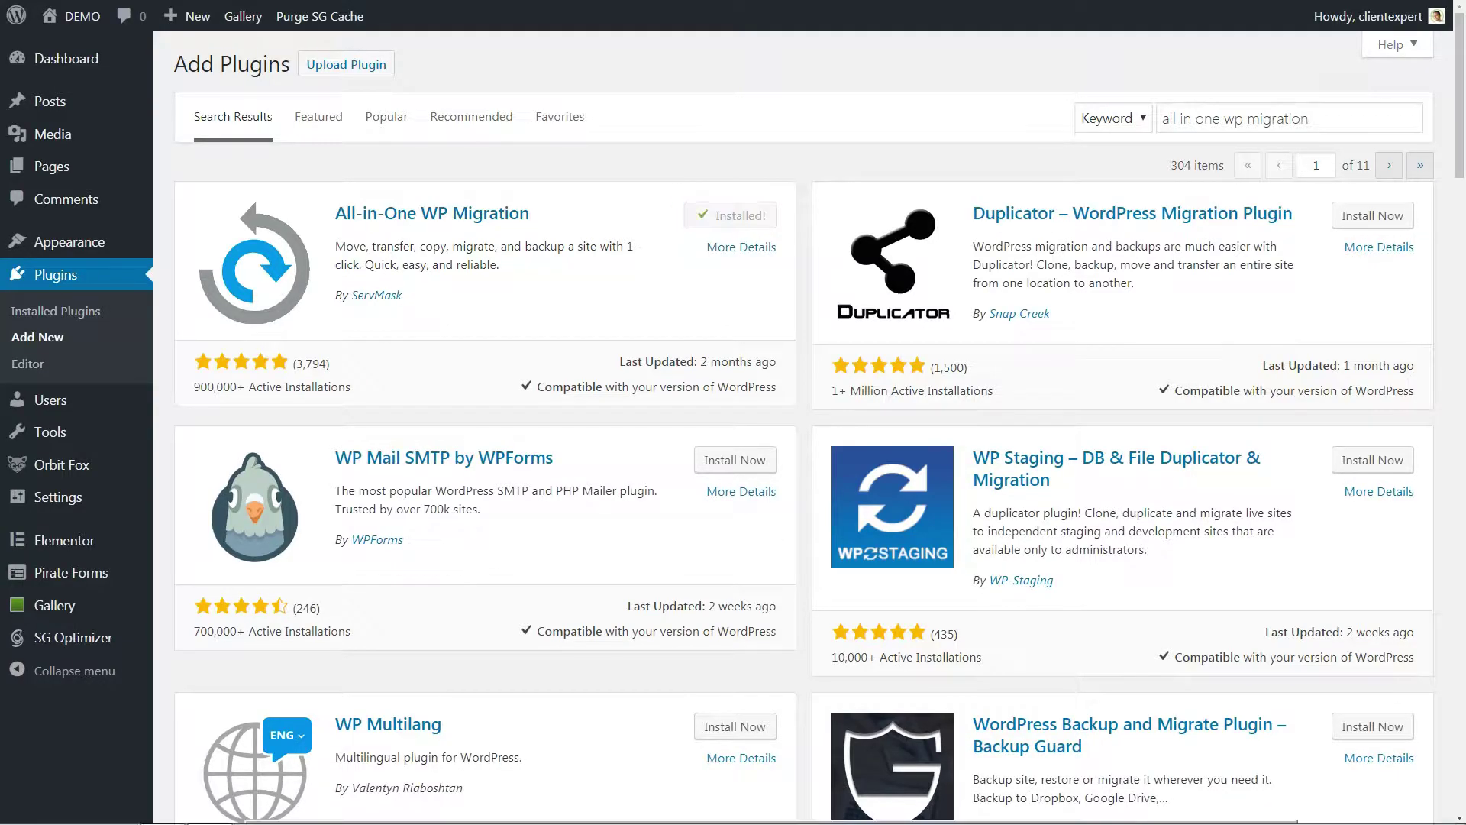
left_click(744, 217)
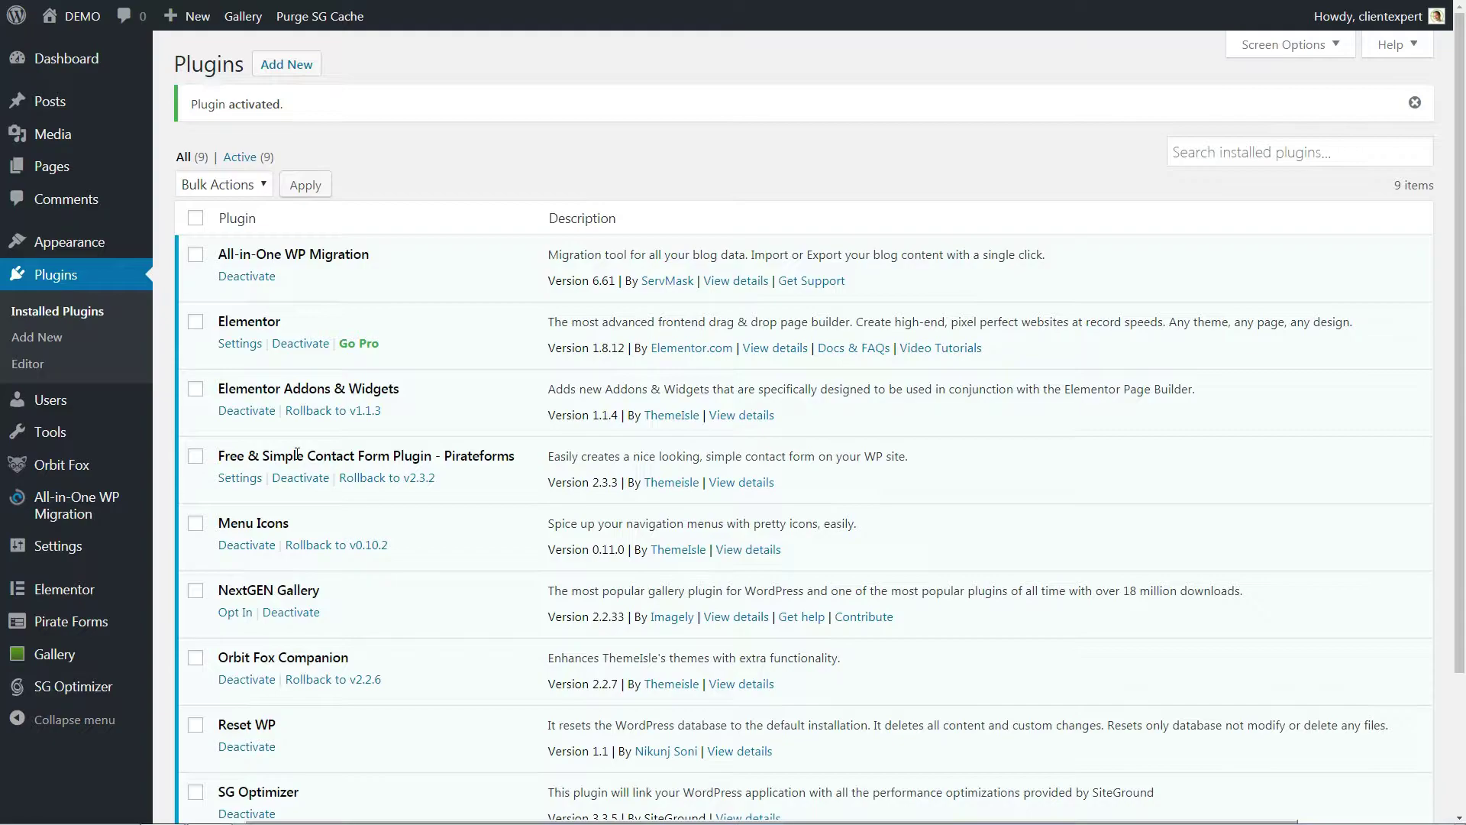
- Export the entire site to a file with All-in-One WP Migration, producing a 262 MB backup
mouse_move(109, 519)
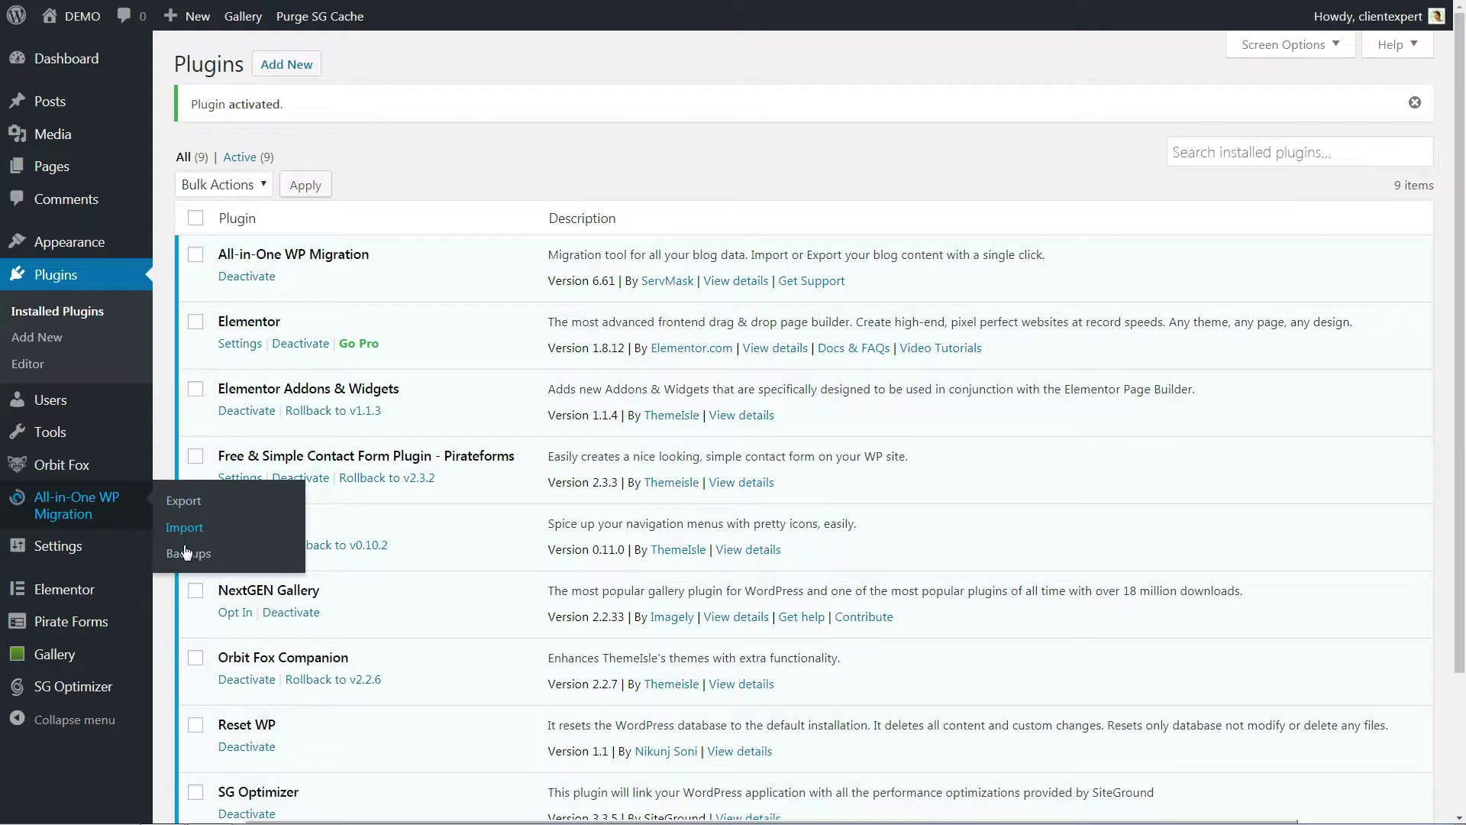
left_click(184, 503)
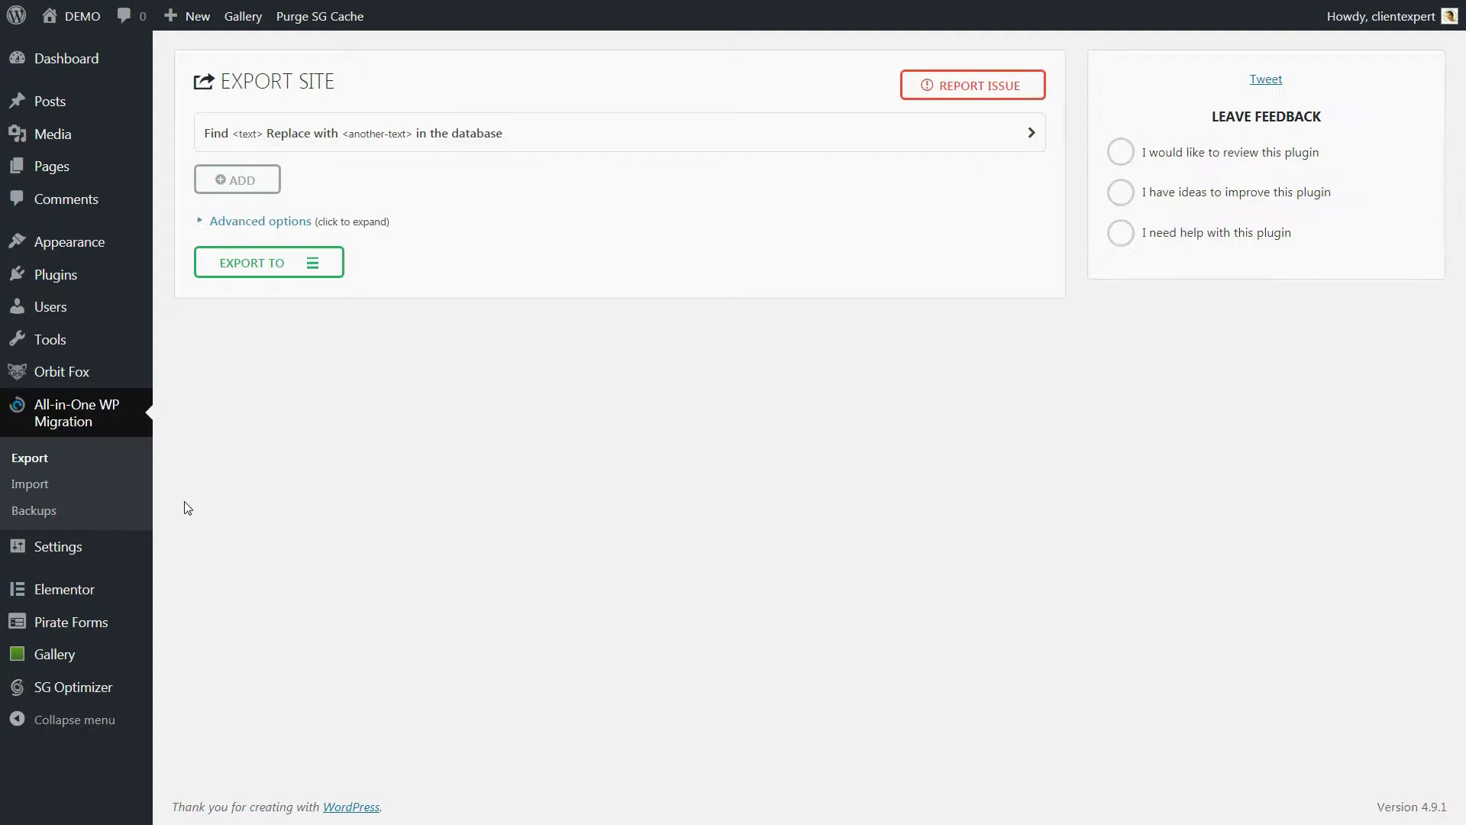
left_click(308, 261)
left_click(267, 295)
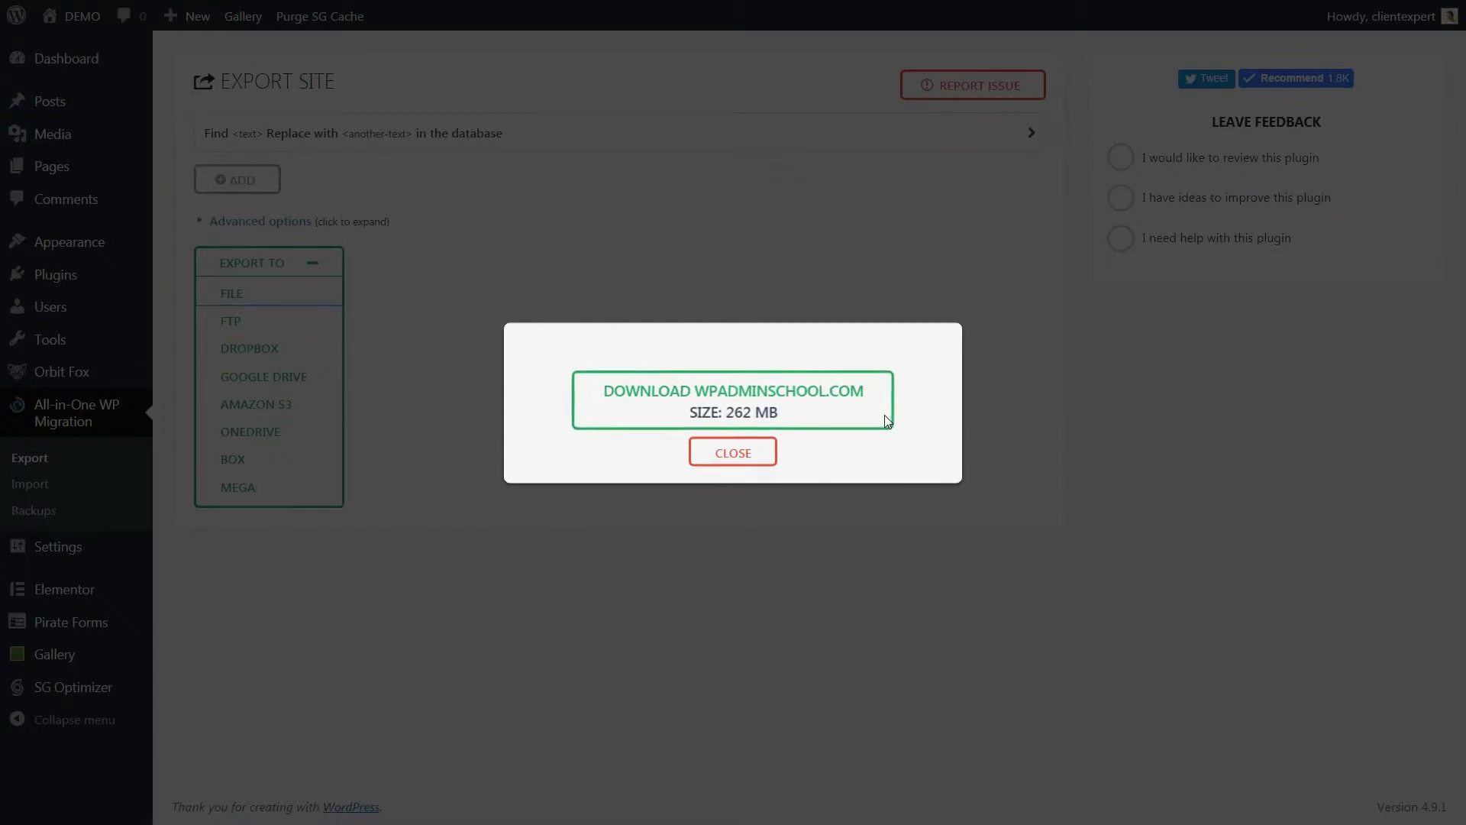
- Download the .wpress backup and save it as 'save' in the SAVE folder
left_click(749, 402)
left_click(258, 405)
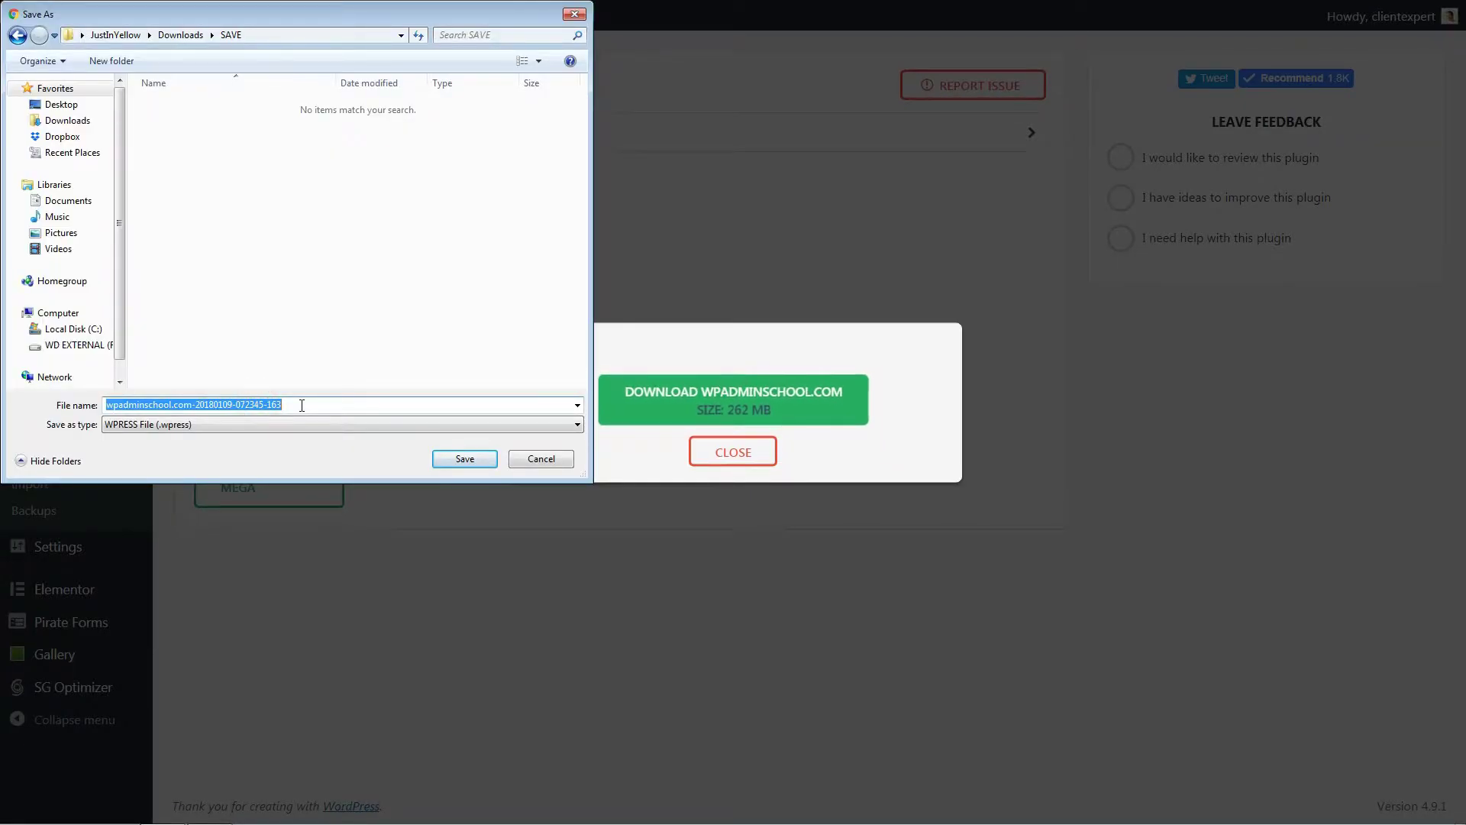
type("save")
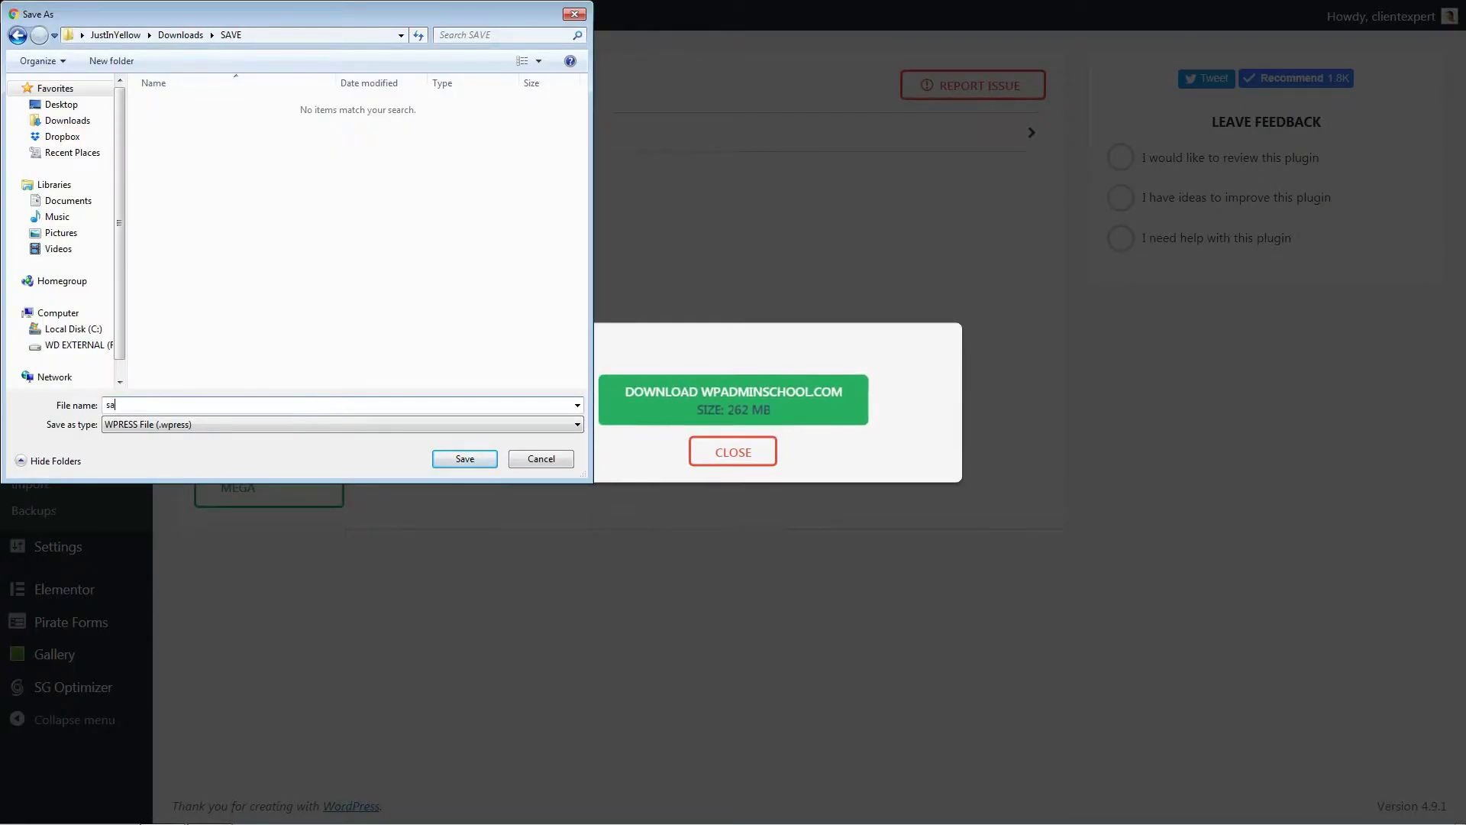
left_click(463, 461)
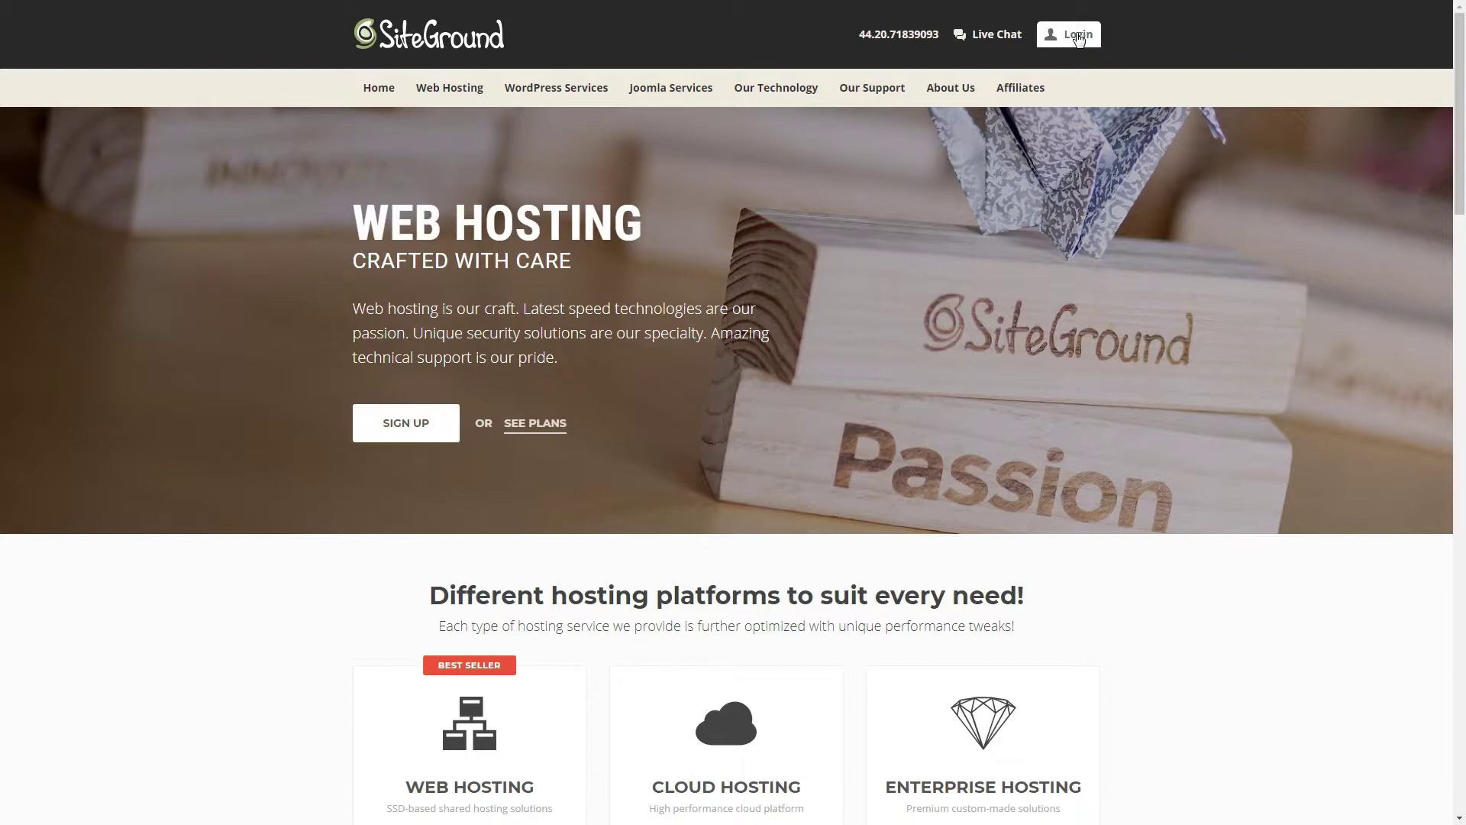
- Open the SiteGround login page, then dismiss the finished export popup in WordPress
left_click(1078, 39)
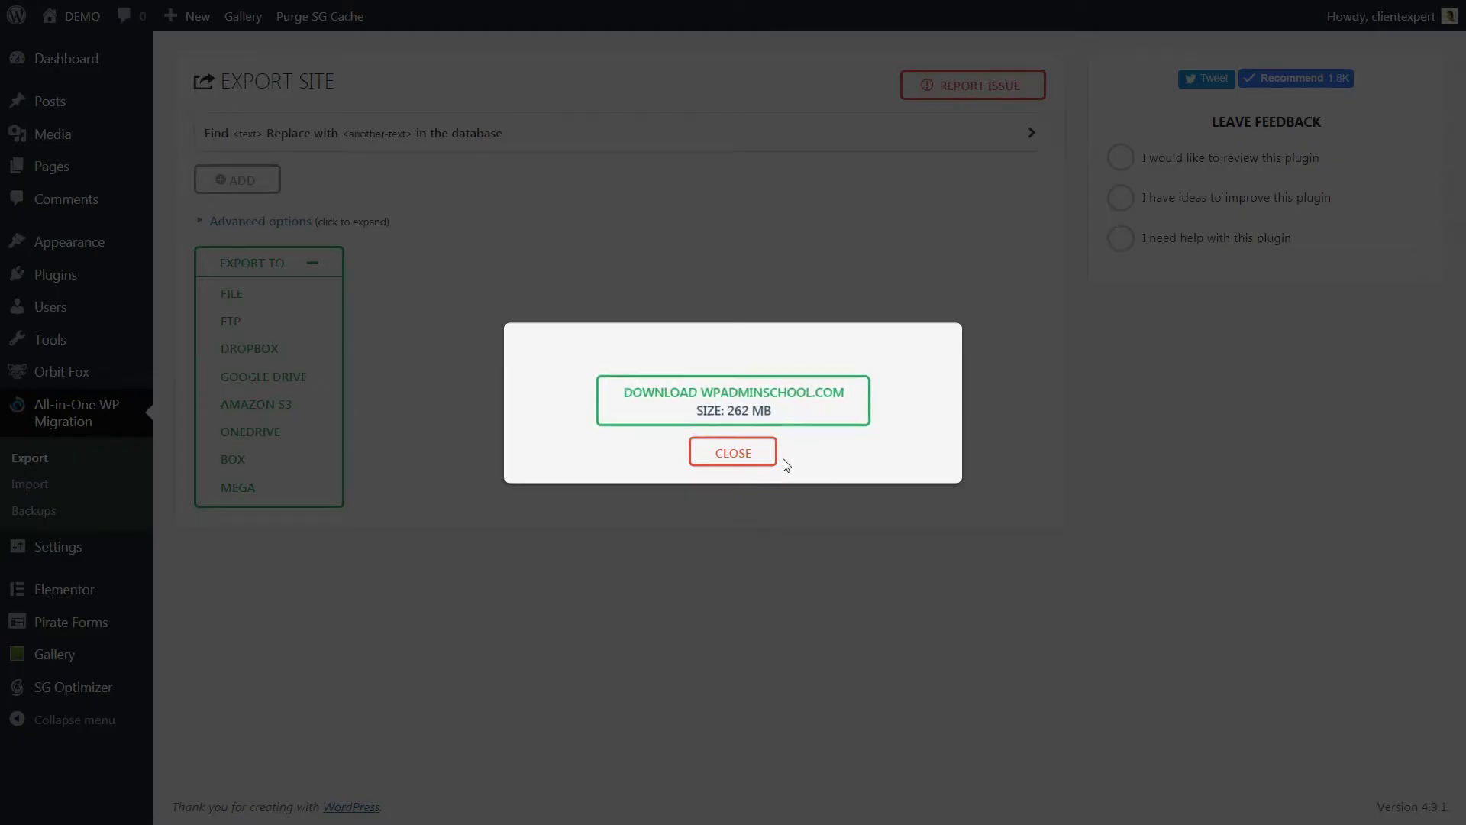
left_click(749, 459)
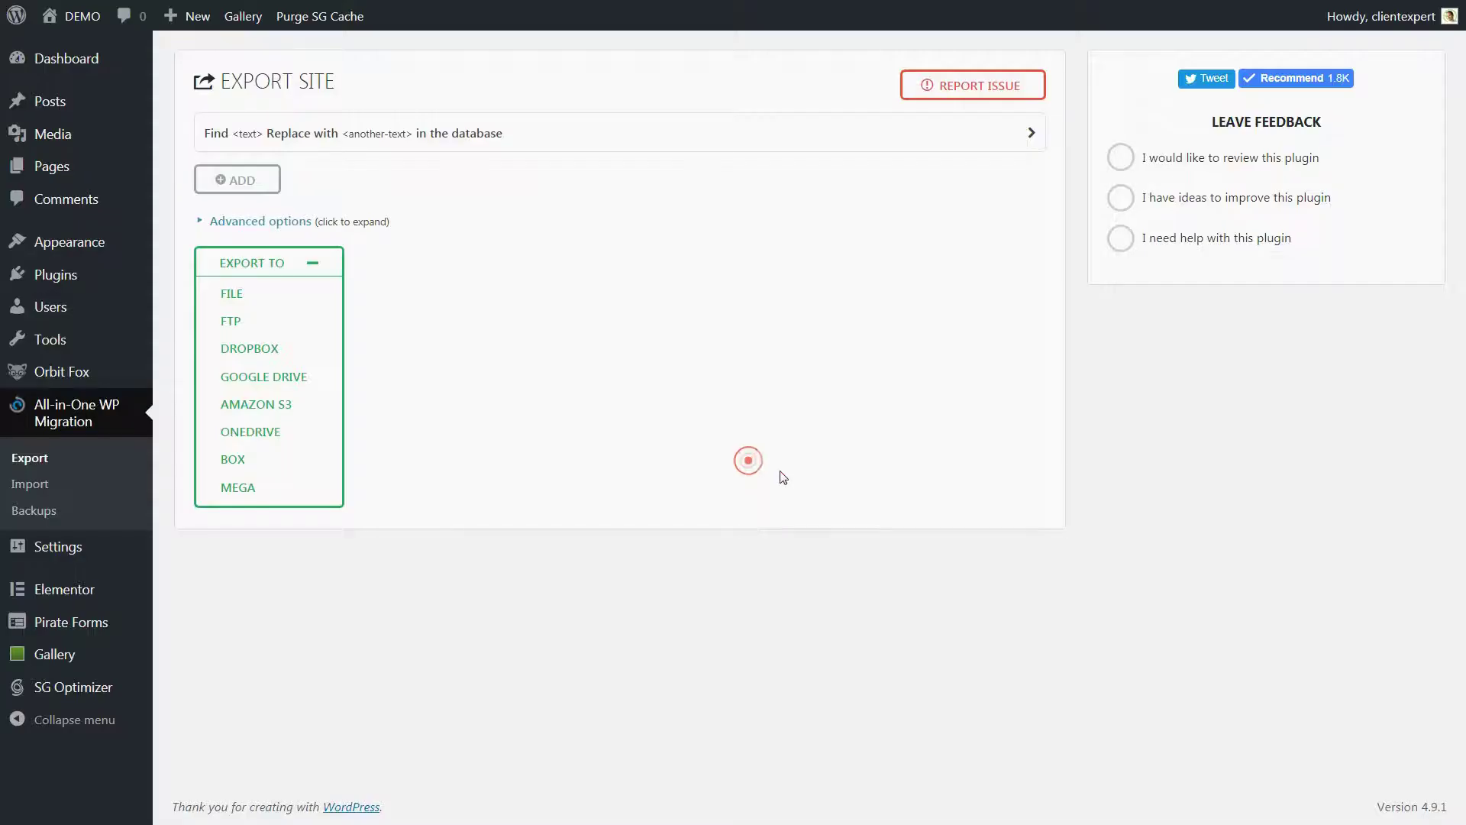
- Visit the DEMO site's live homepage and scroll through its content
mouse_move(67, 15)
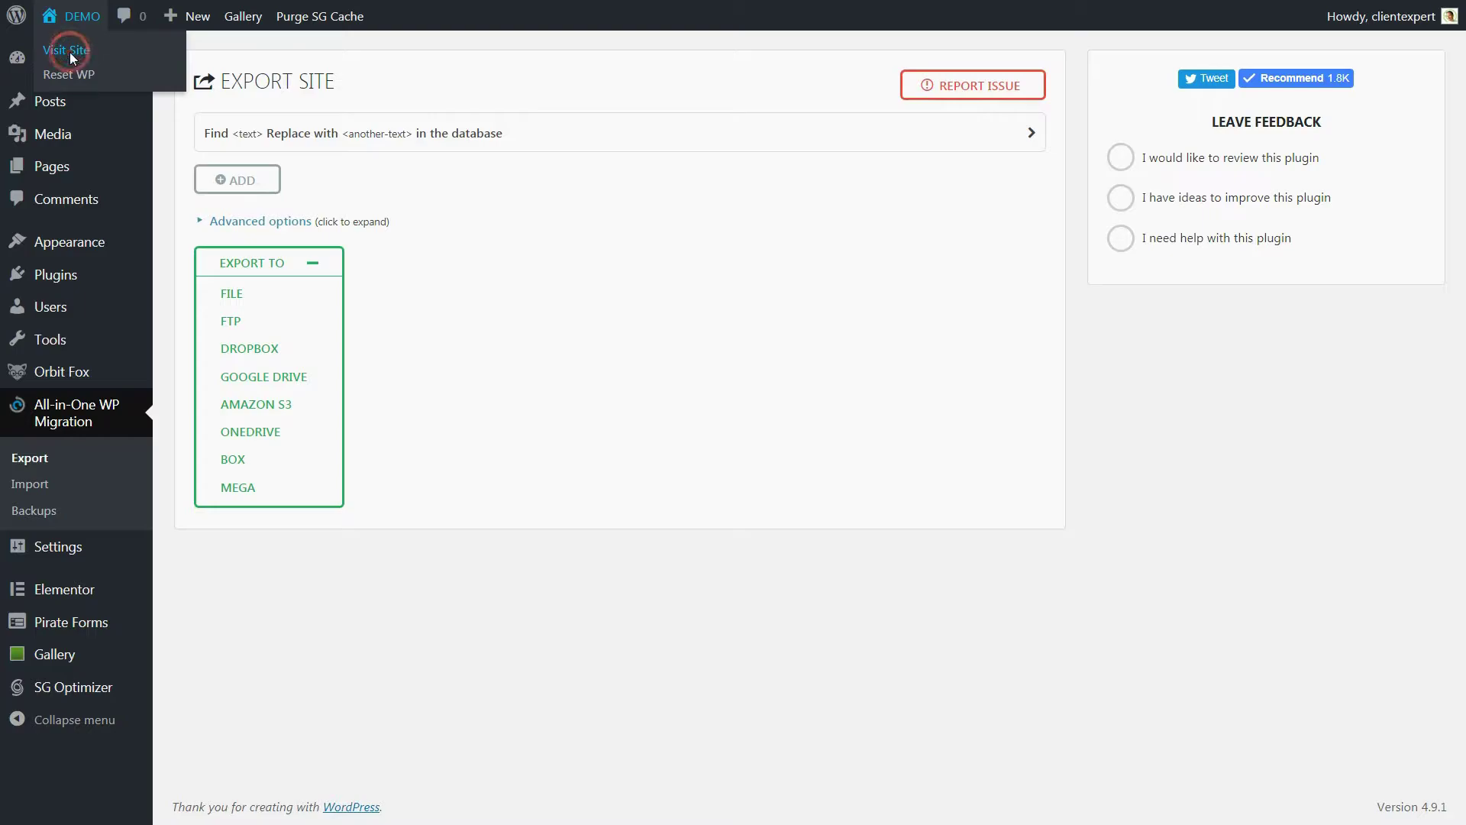
left_click(70, 52)
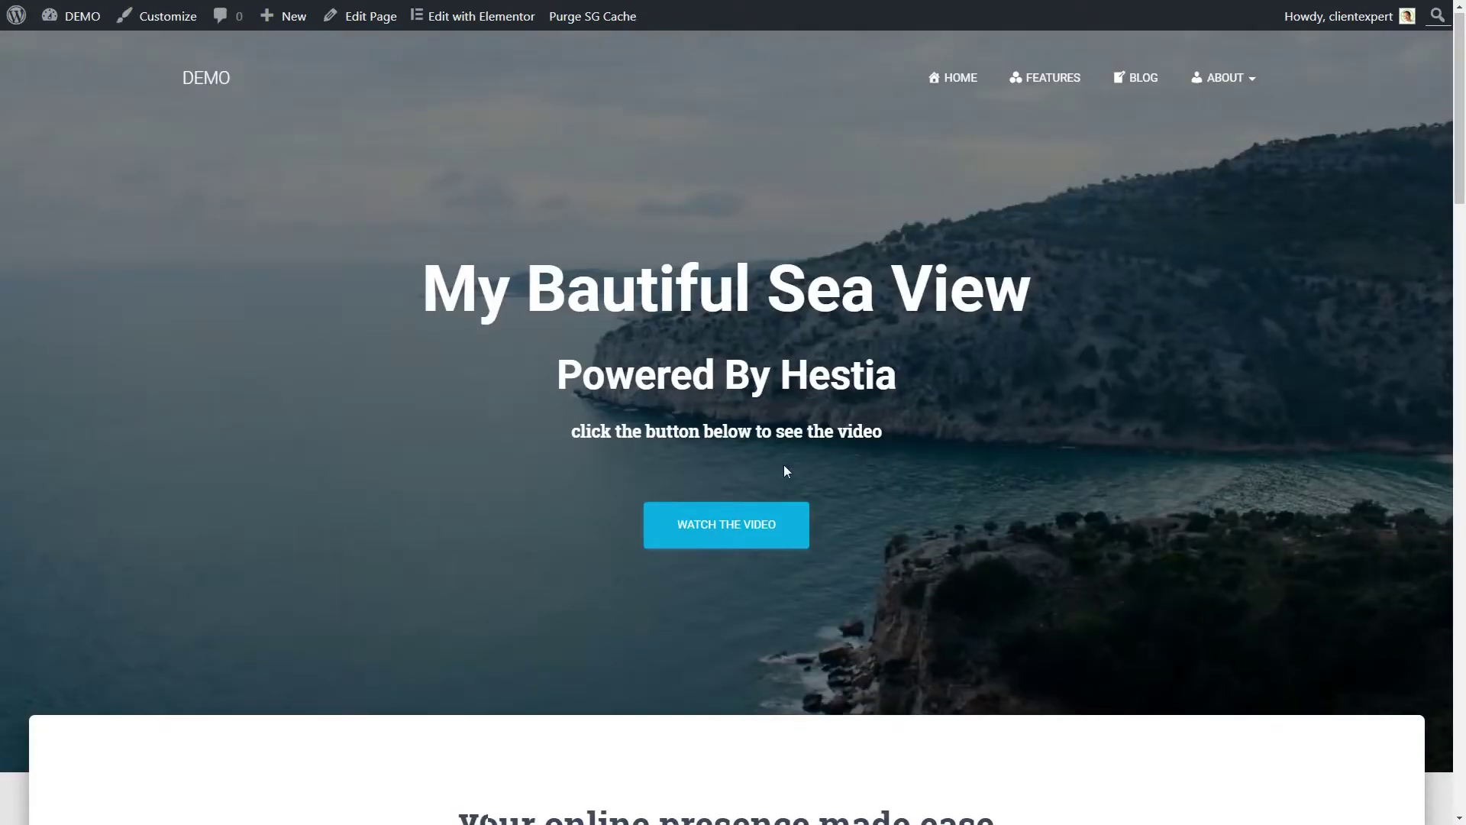
scroll(785, 472, "down", 10)
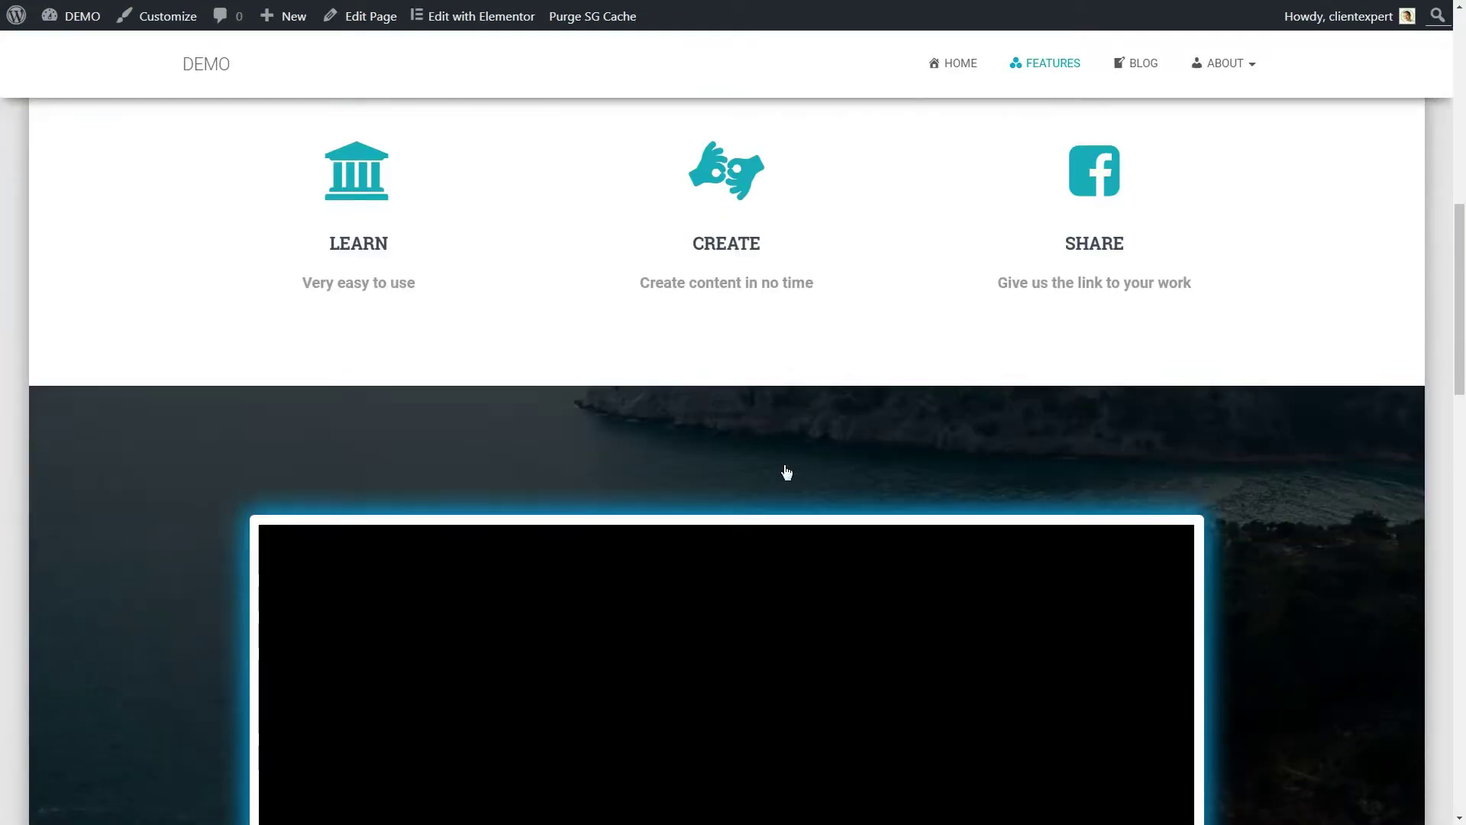
scroll(787, 472, "down", 5)
scroll(786, 471, "up", 15)
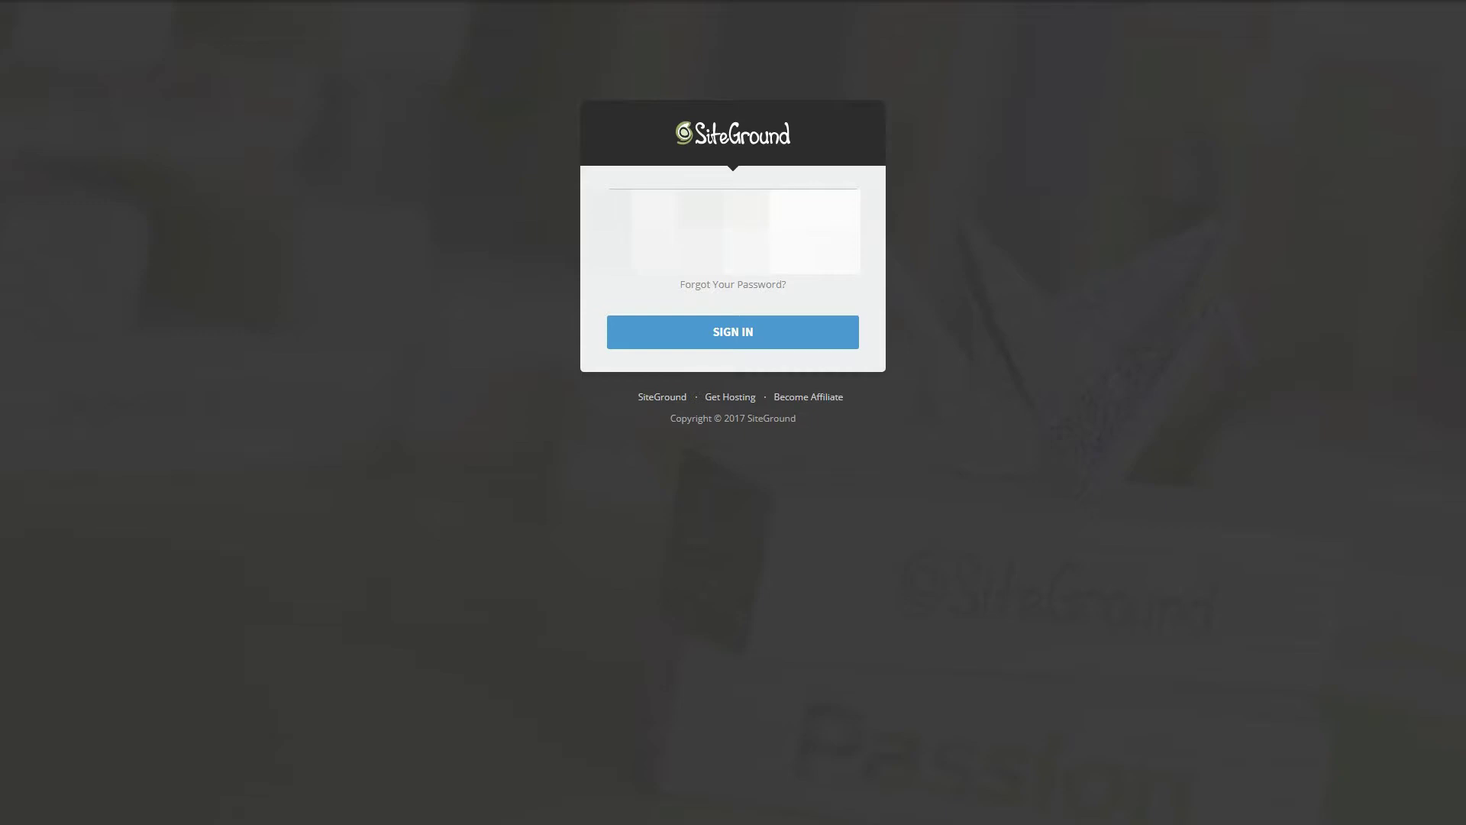
- Sign in to SiteGround and open the WordPress installations manager in cPanel
left_click(744, 341)
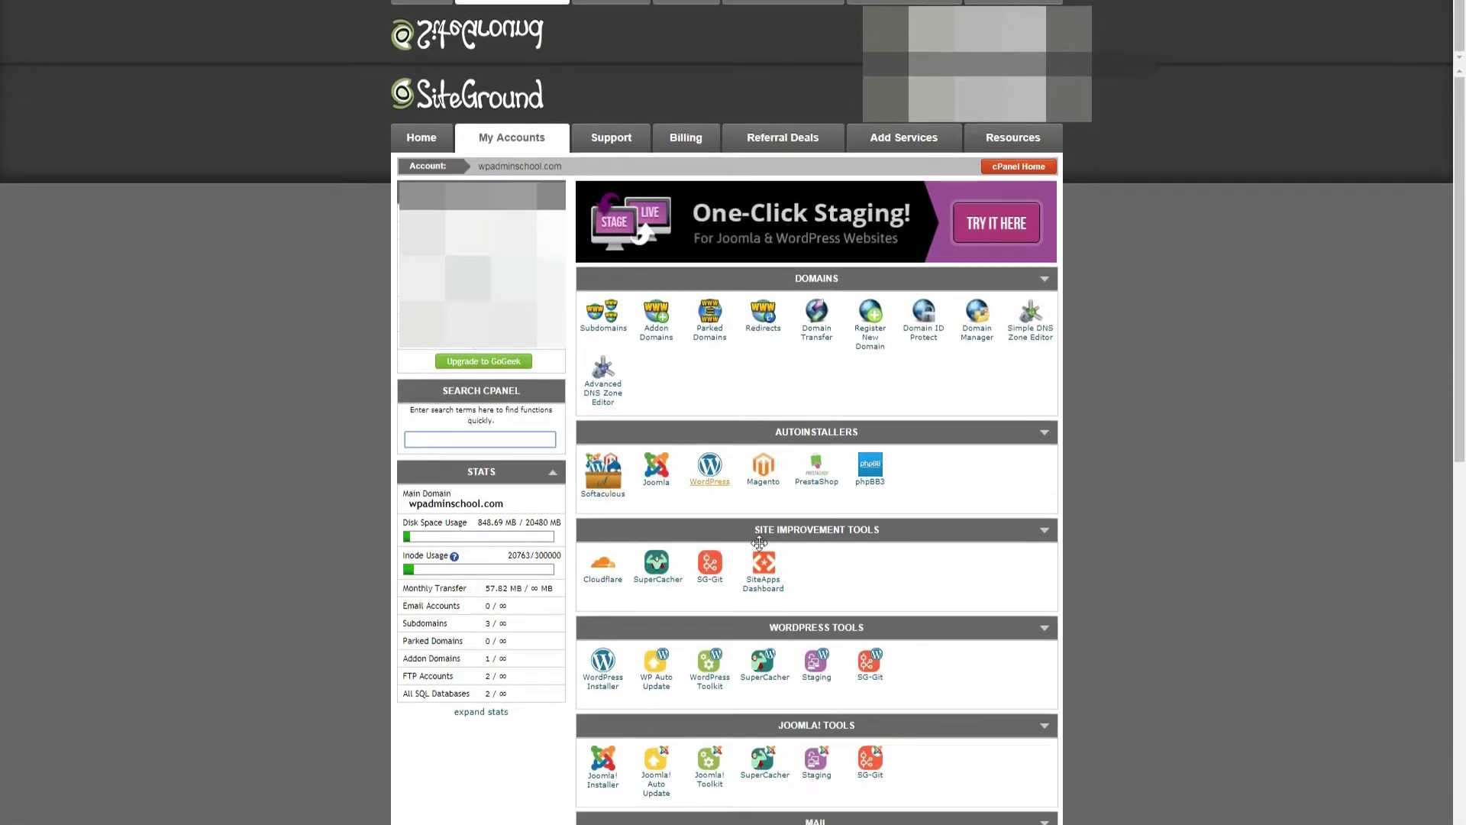
scroll(759, 542, "down", 1)
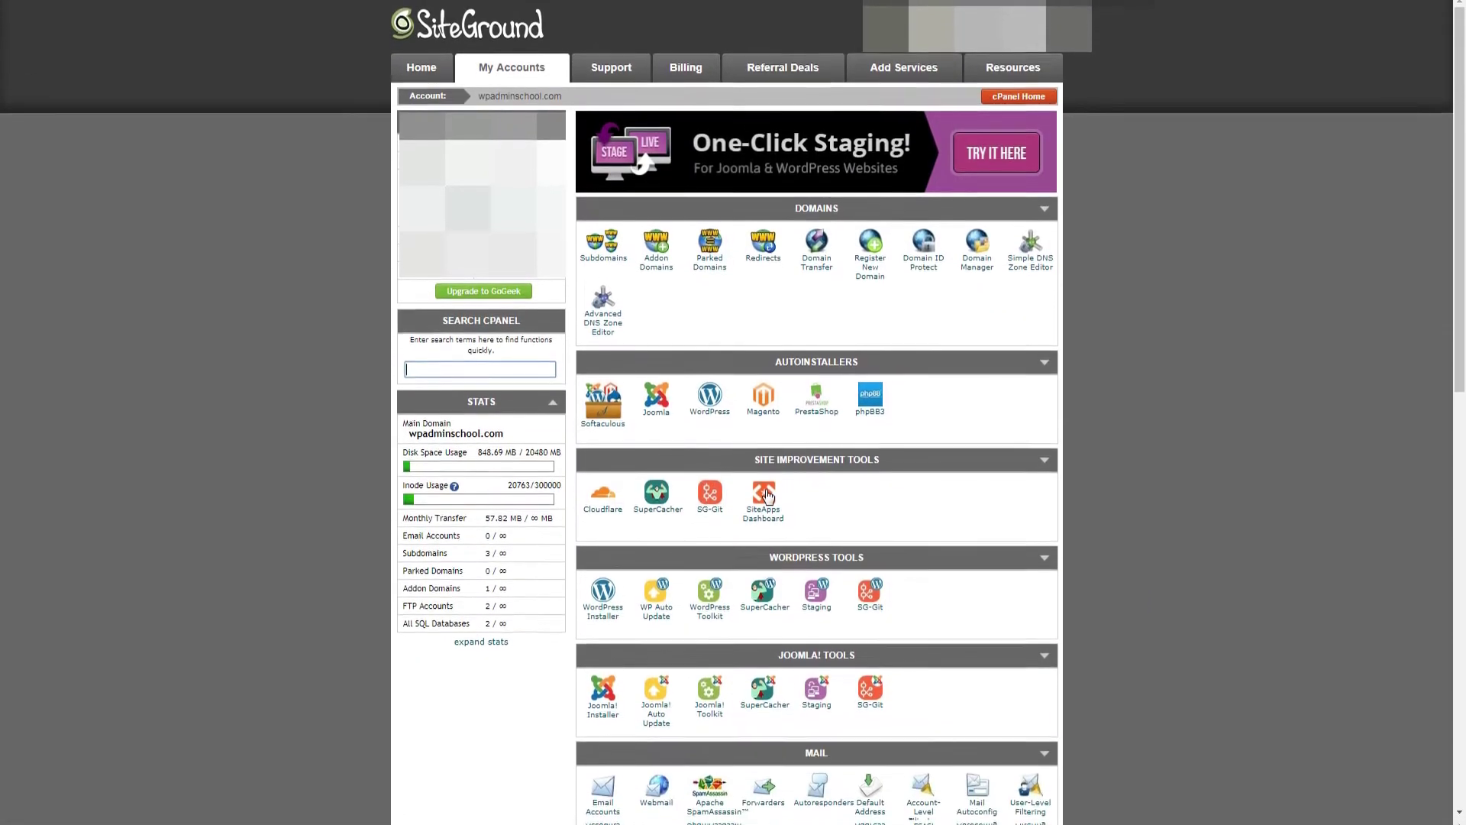
left_click(606, 620)
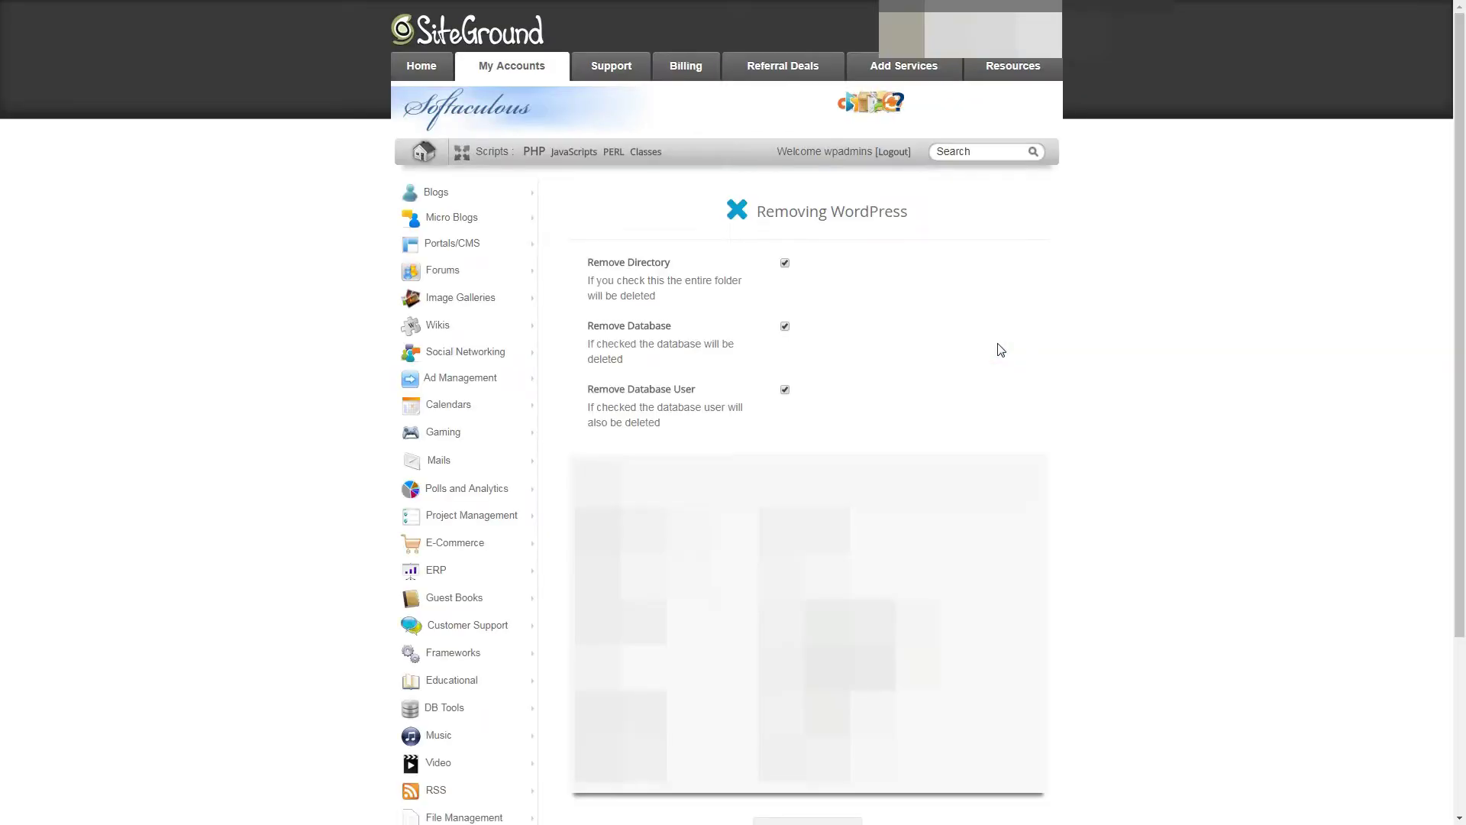
- Remove the WordPress installation with its directory, database and database user
left_click(785, 262)
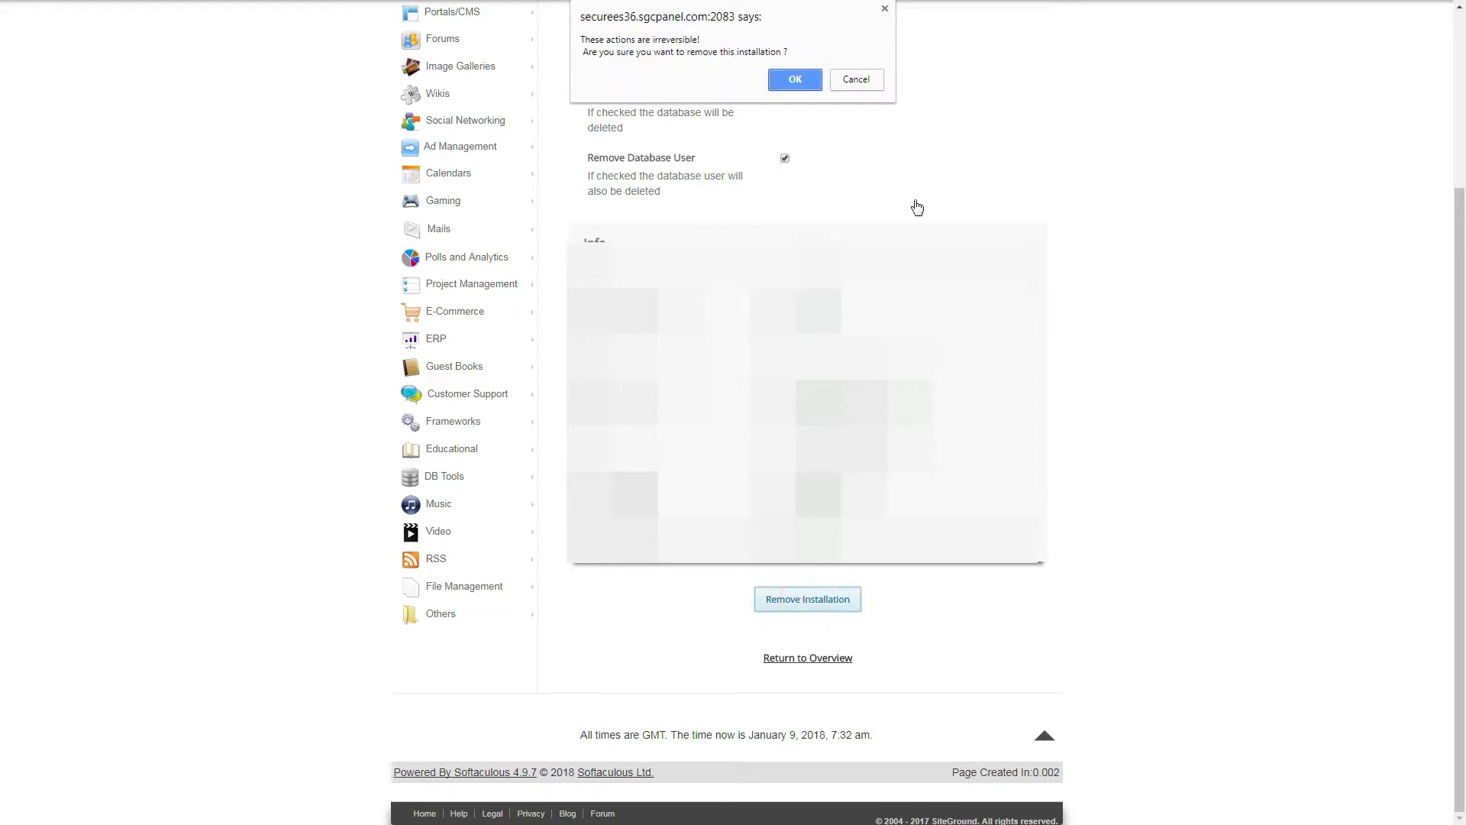
left_click(788, 84)
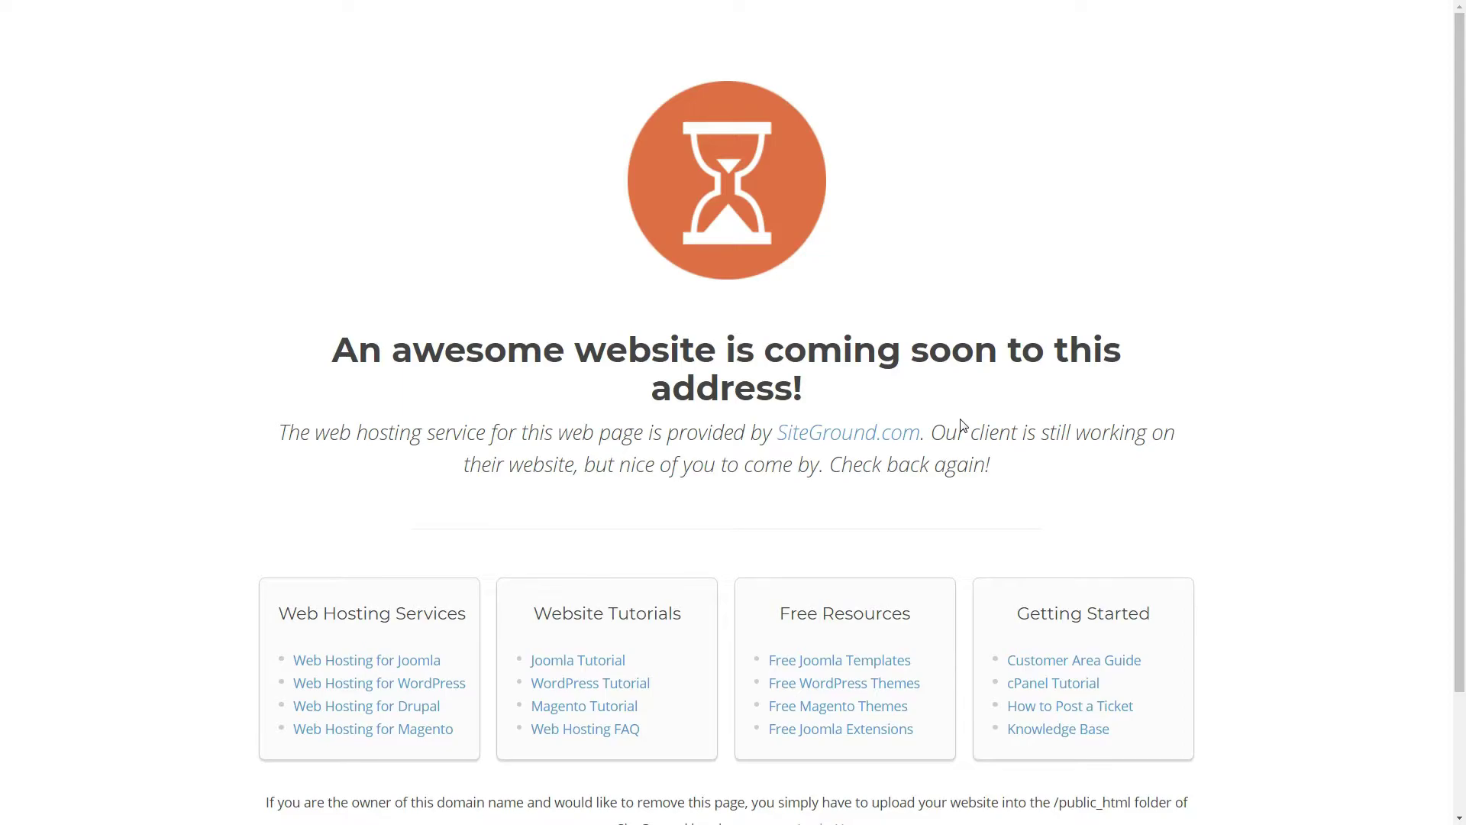
key("ctrl+w")
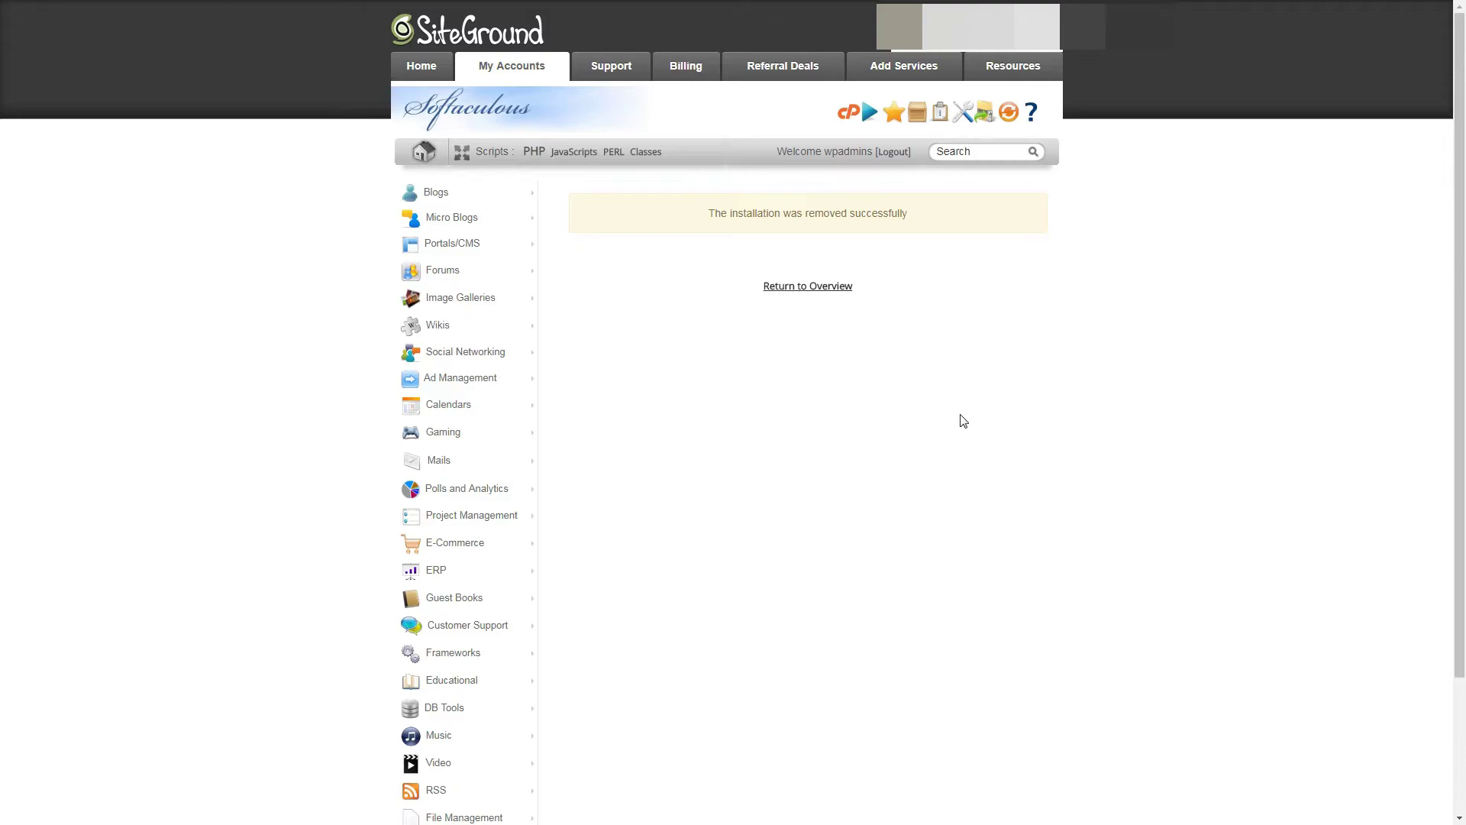
left_click(831, 288)
left_click(833, 287)
left_click(569, 294)
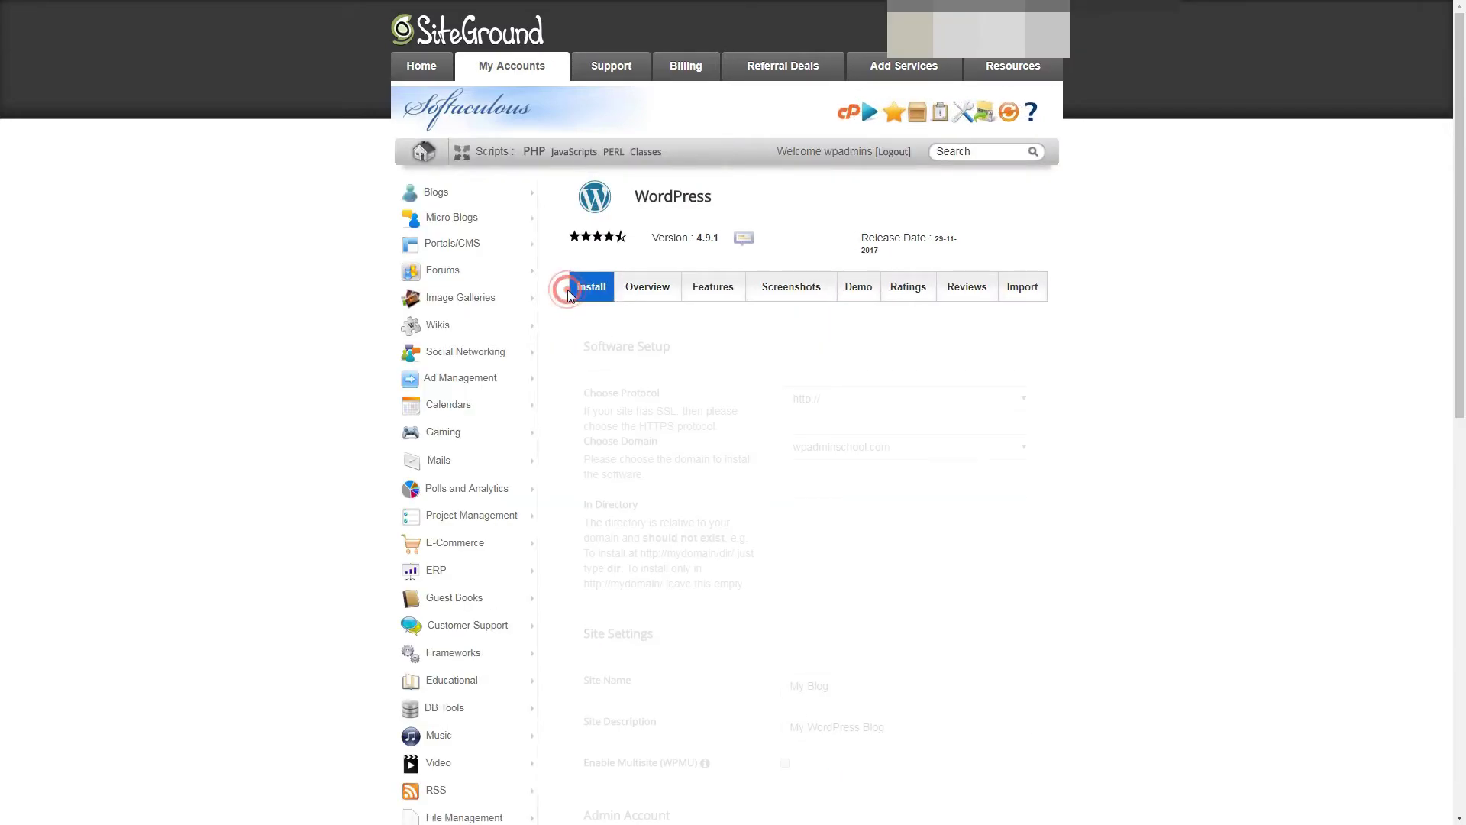
left_click(856, 404)
left_click(857, 437)
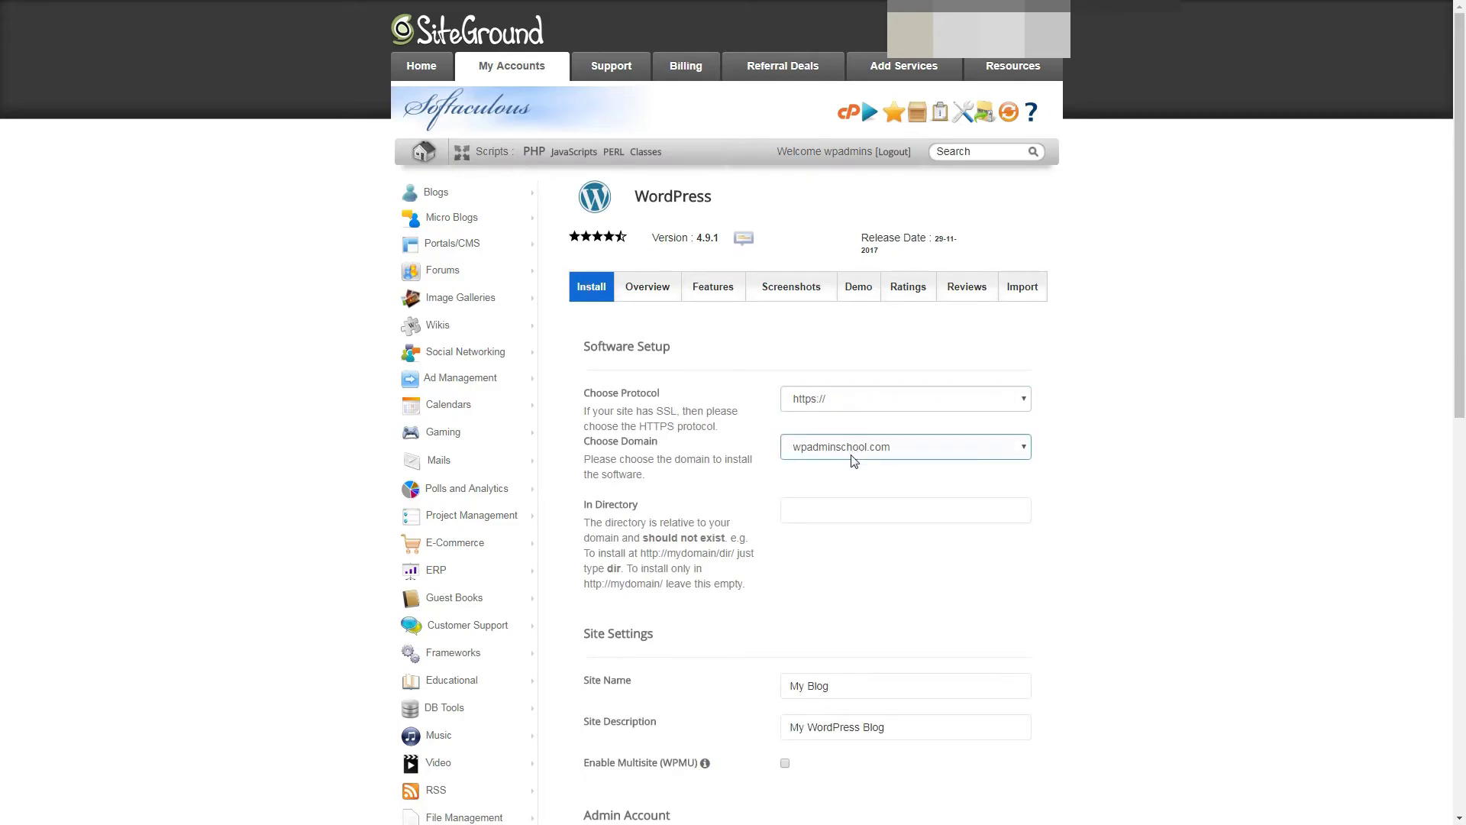
left_click(939, 507)
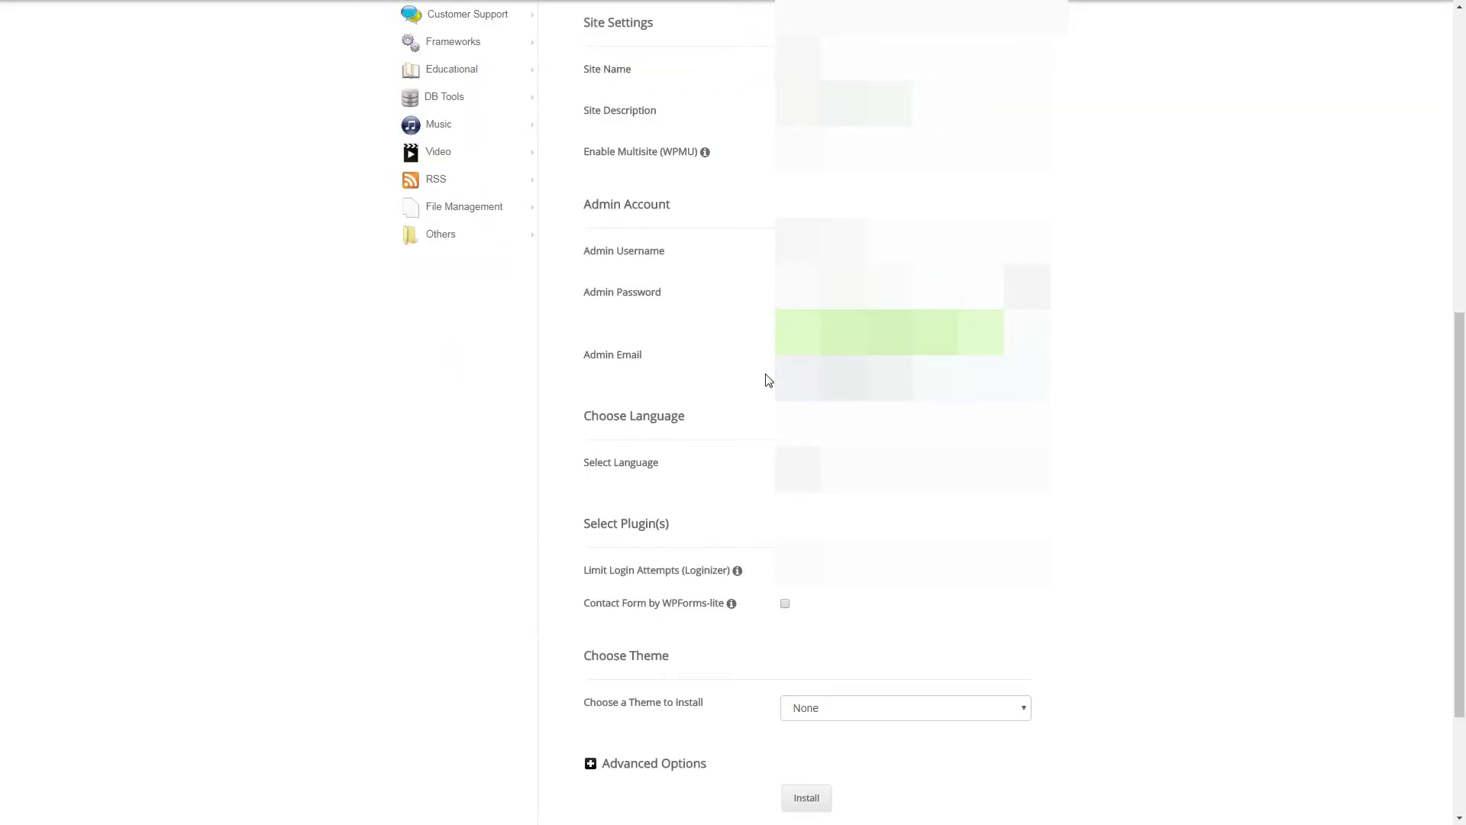
scroll(766, 376, "down", 3)
left_click(808, 605)
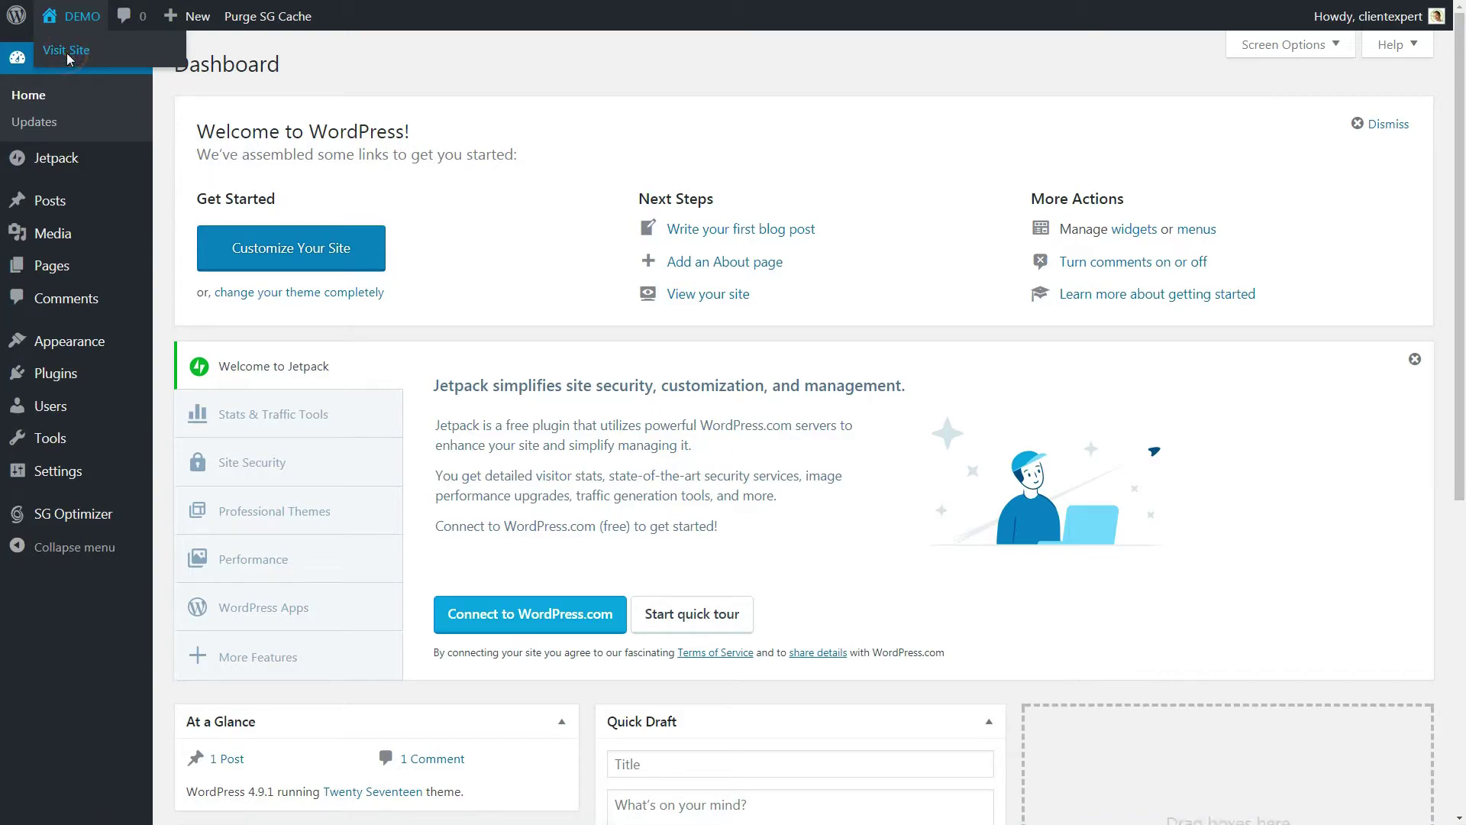
- View the new blank site's front page and scroll through its posts
left_click(67, 52)
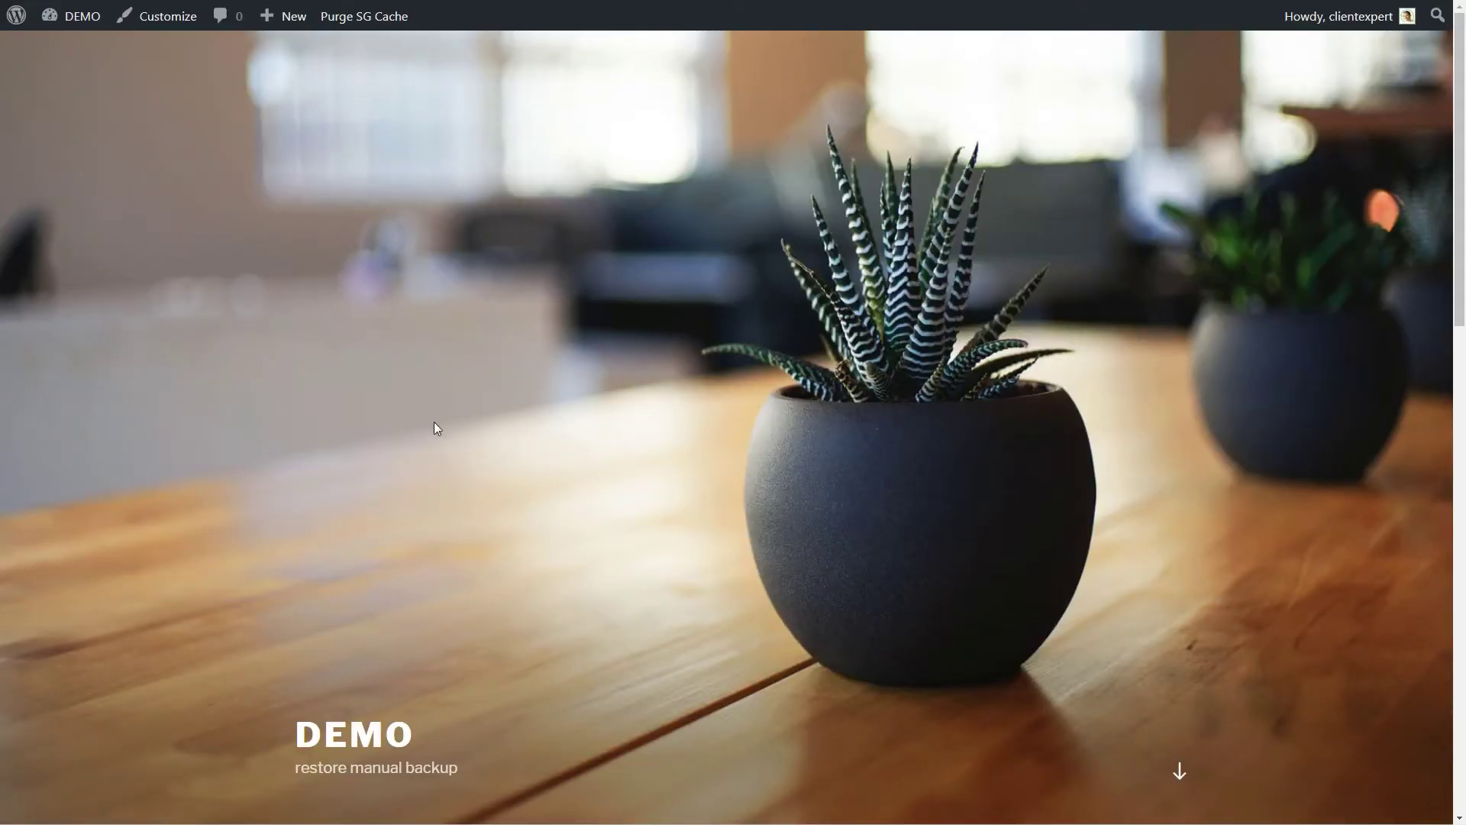
left_click(1176, 776)
scroll(1153, 747, "up", 8)
- Back in the dashboard, search plugins for 'all in one wp', then install and activate All-in-One WP Migration
mouse_move(76, 17)
left_click(72, 51)
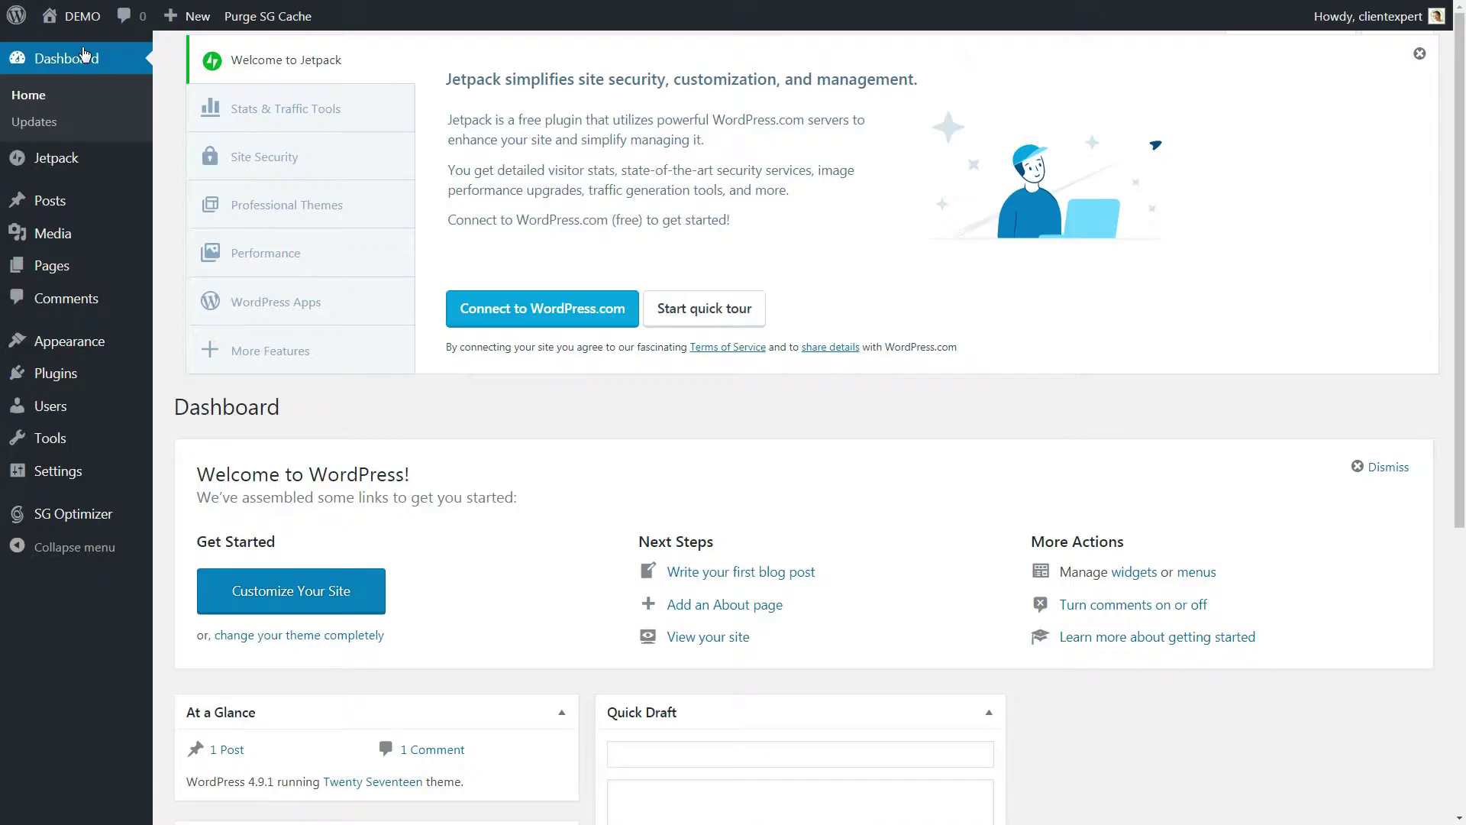
mouse_move(95, 378)
left_click(186, 400)
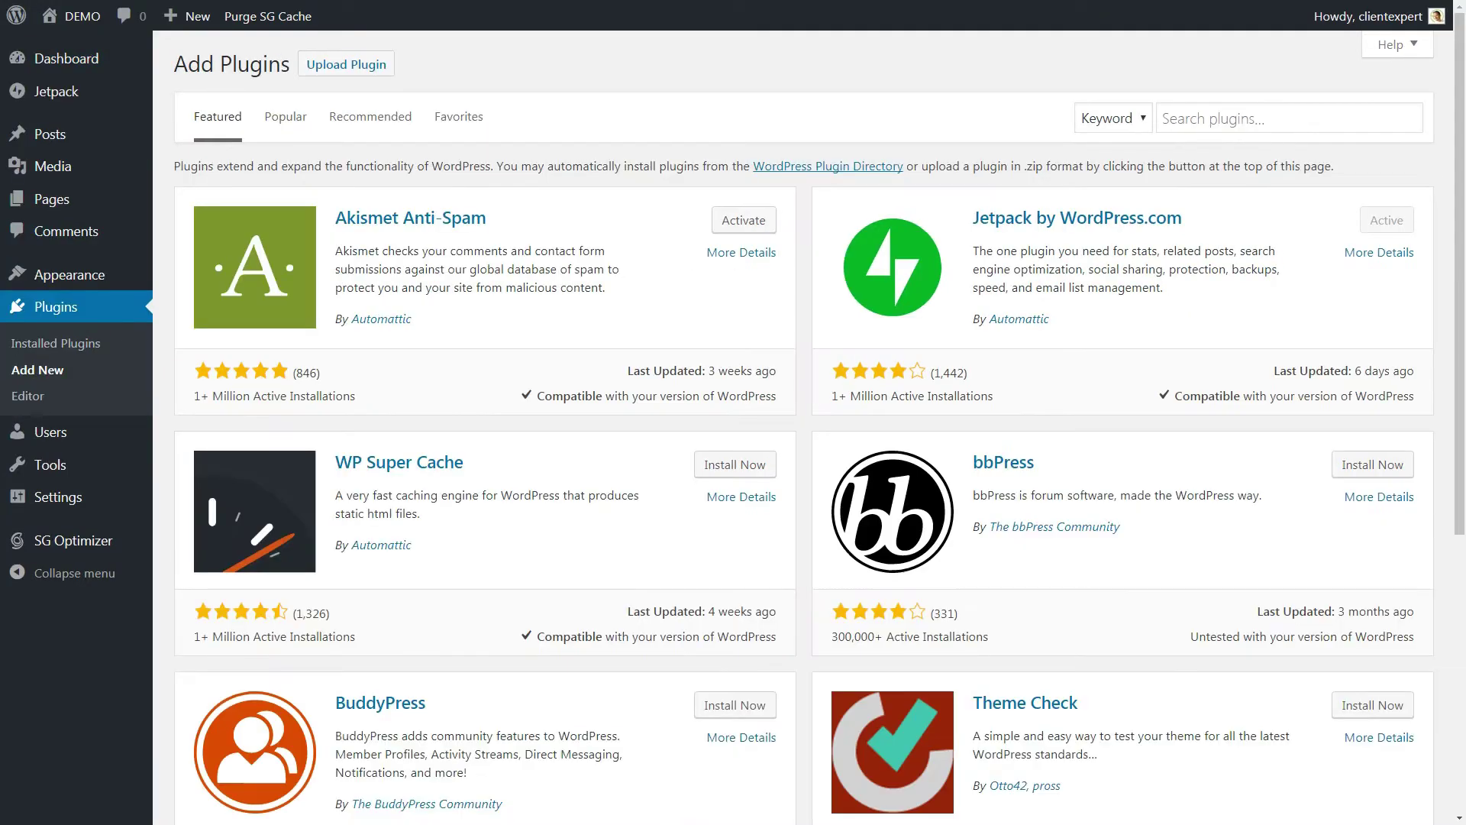
left_click(1224, 123)
type("all")
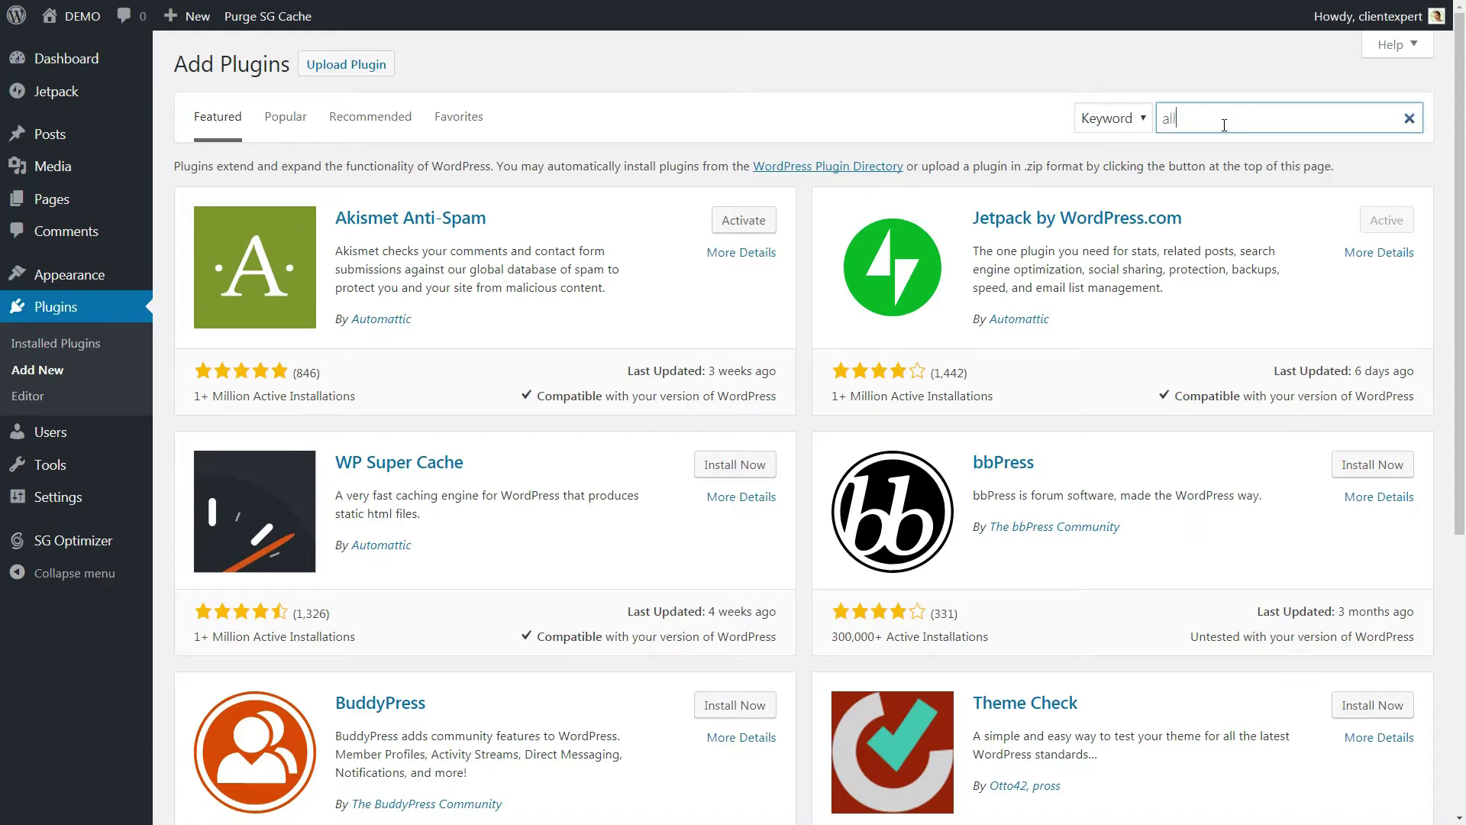
type(" in one wp")
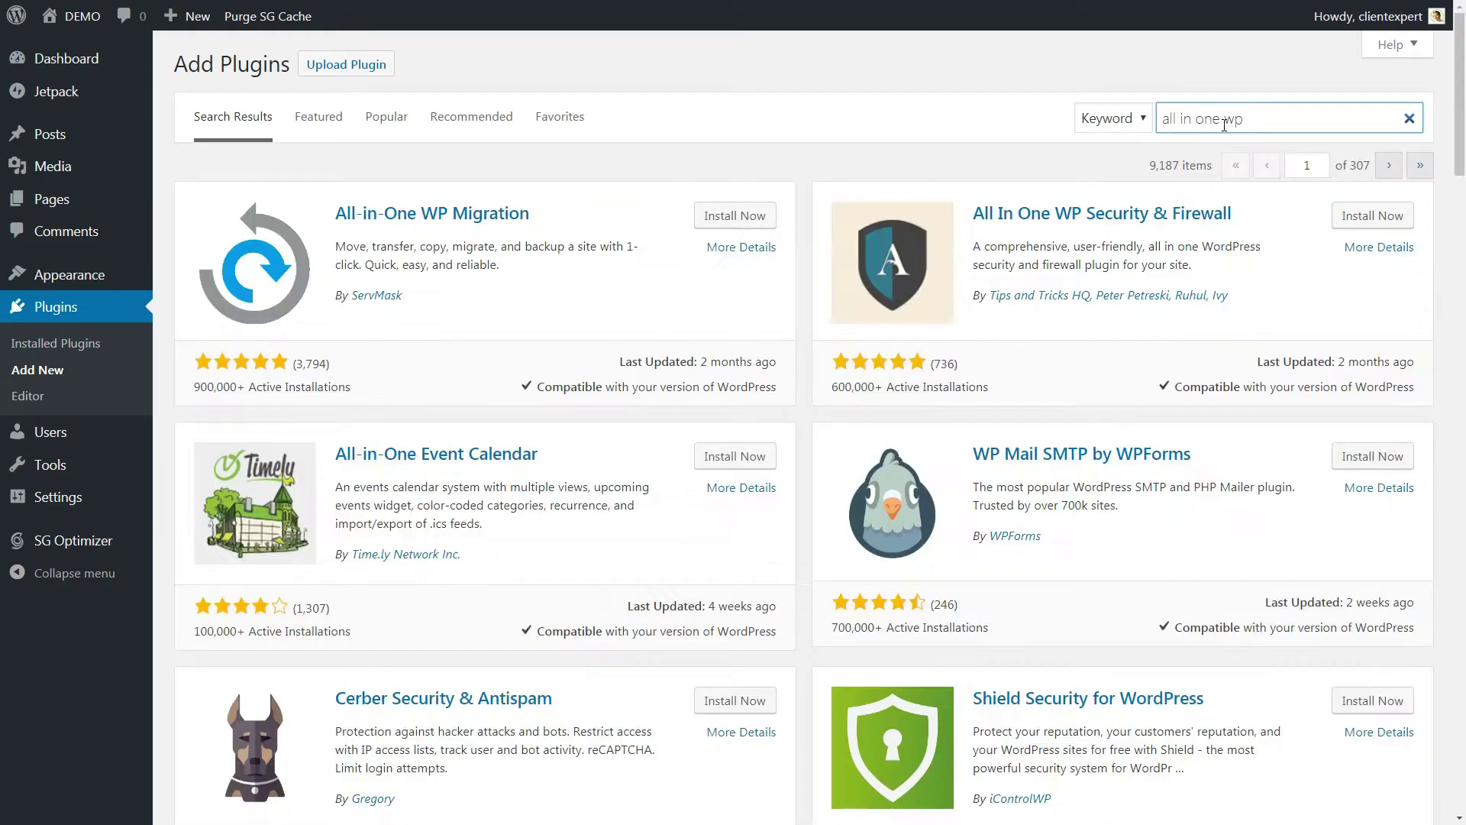
left_click(740, 217)
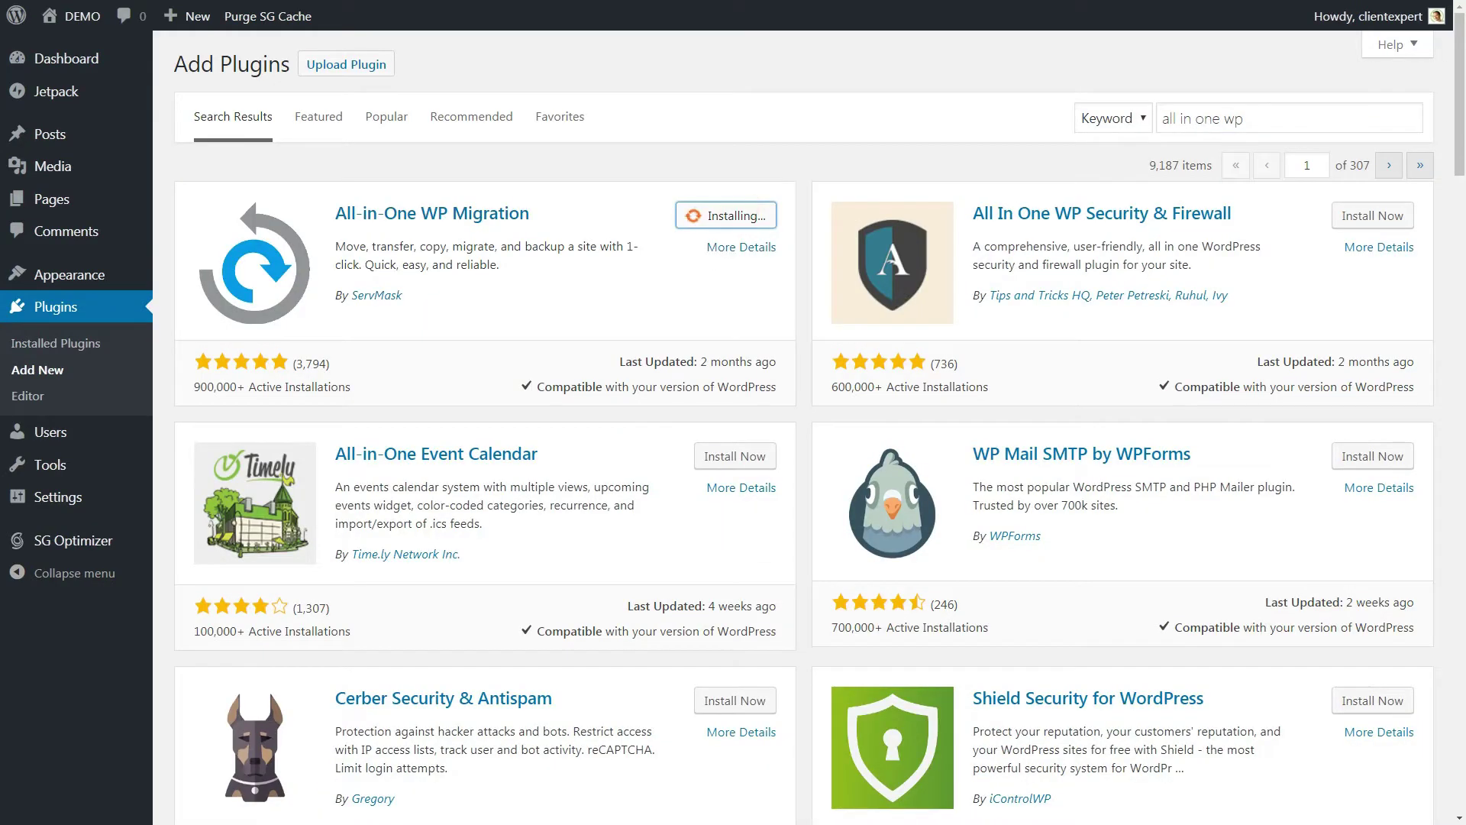
left_click(740, 219)
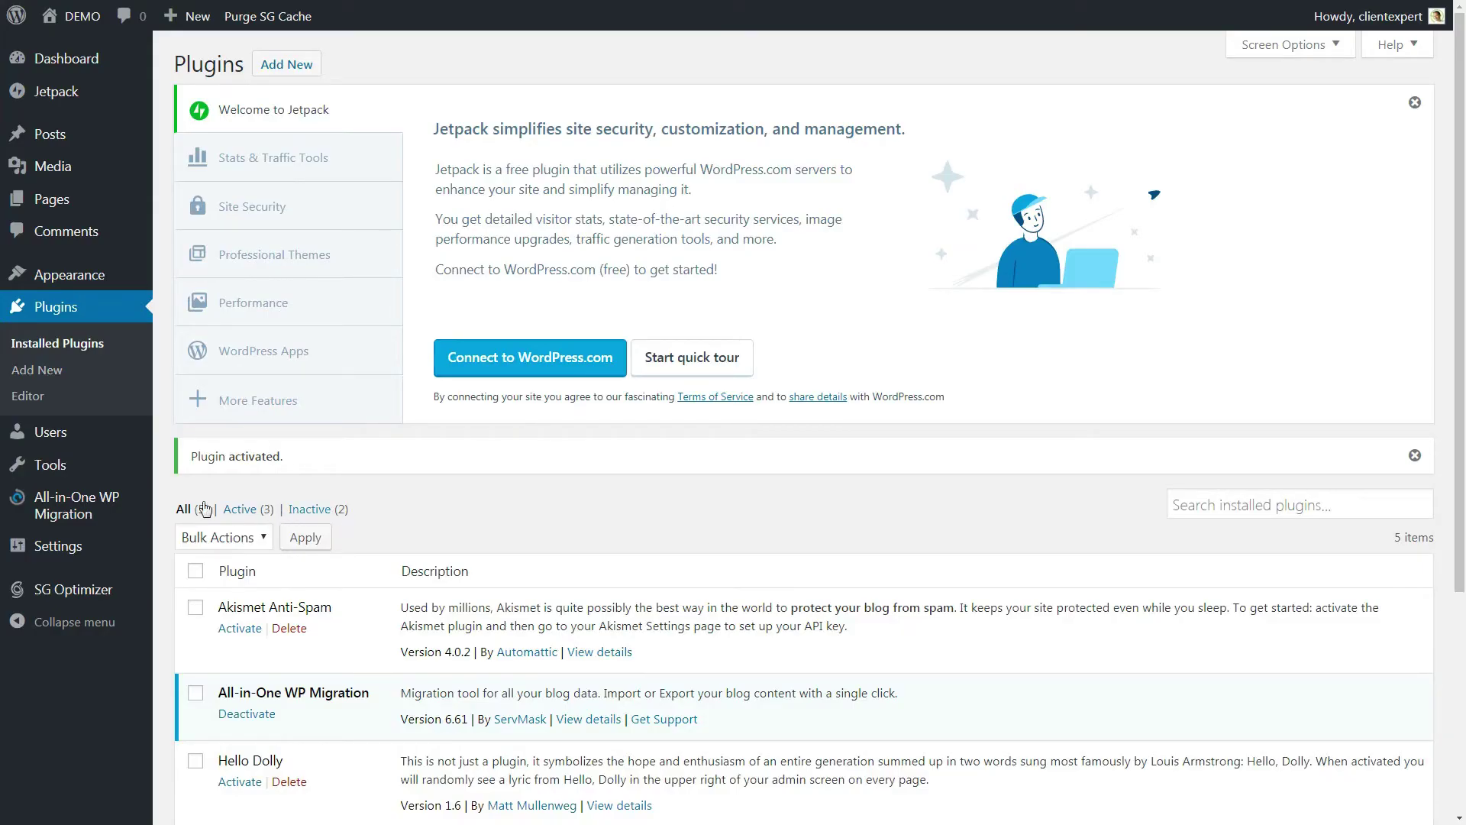
- Import save.wpress from a file via All-in-One WP Migration, confirm the overwrite, and close the success message
mouse_move(95, 500)
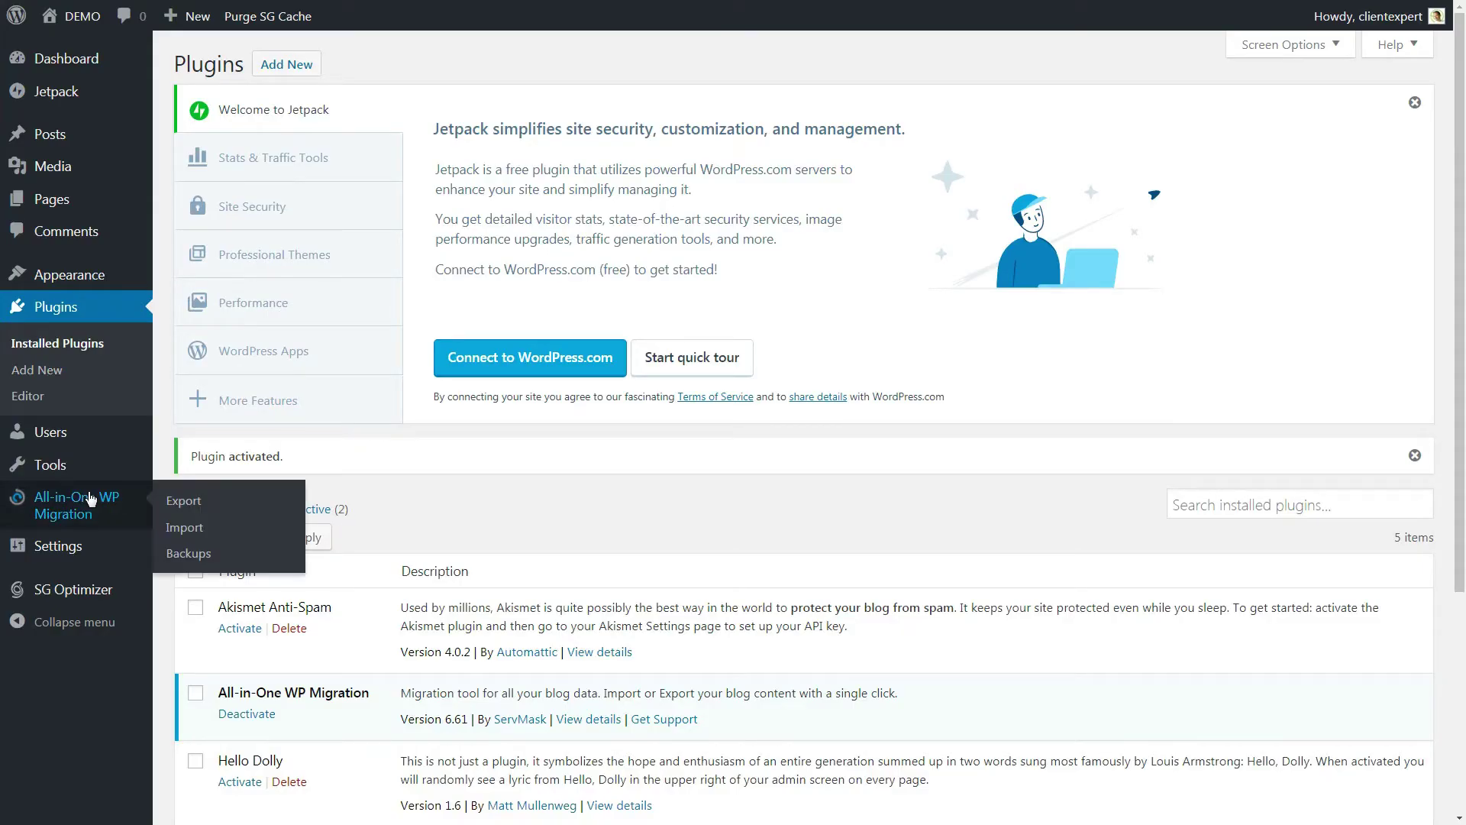
left_click(162, 528)
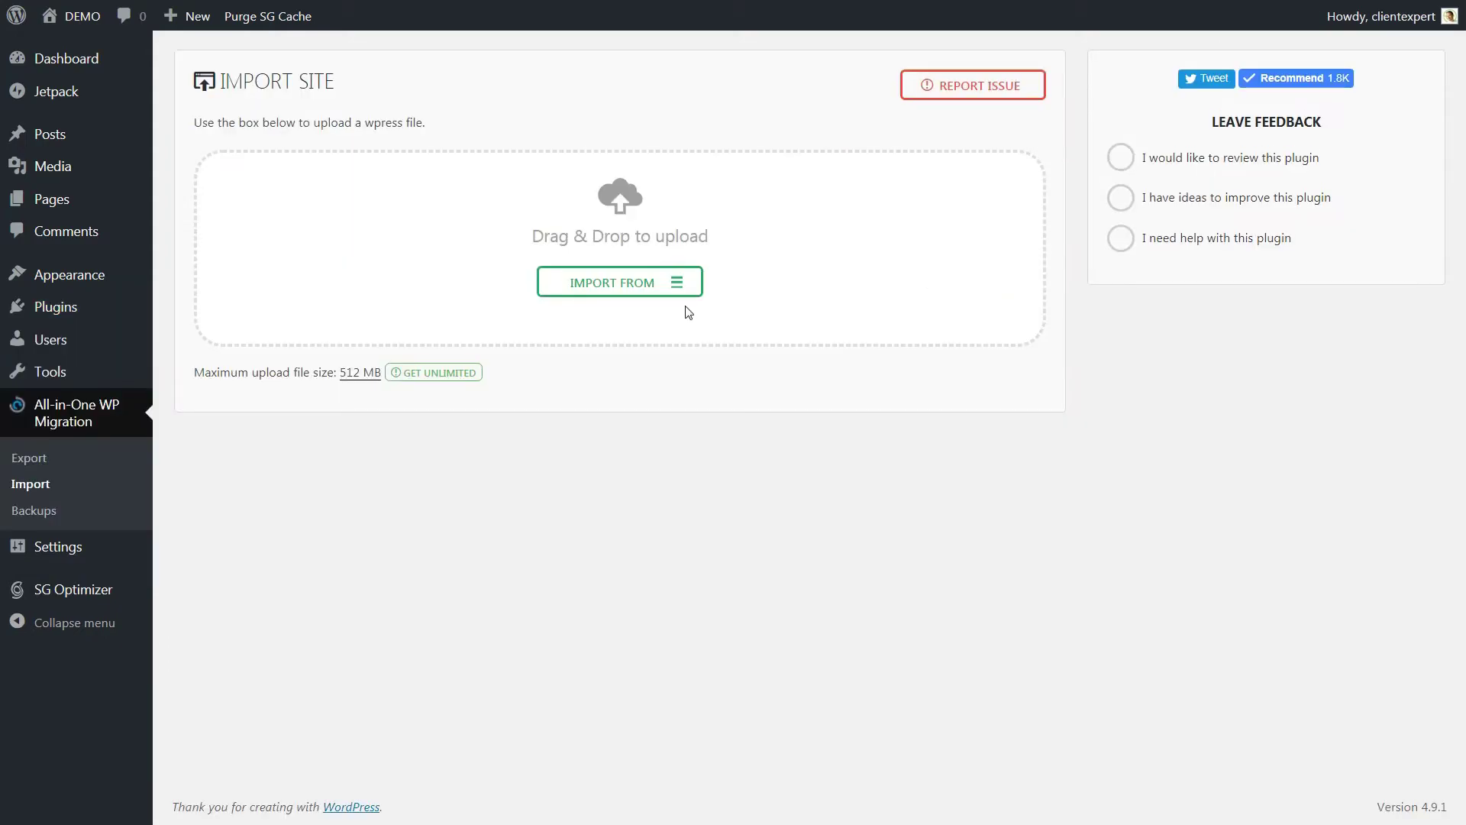
left_click(680, 288)
left_click(623, 326)
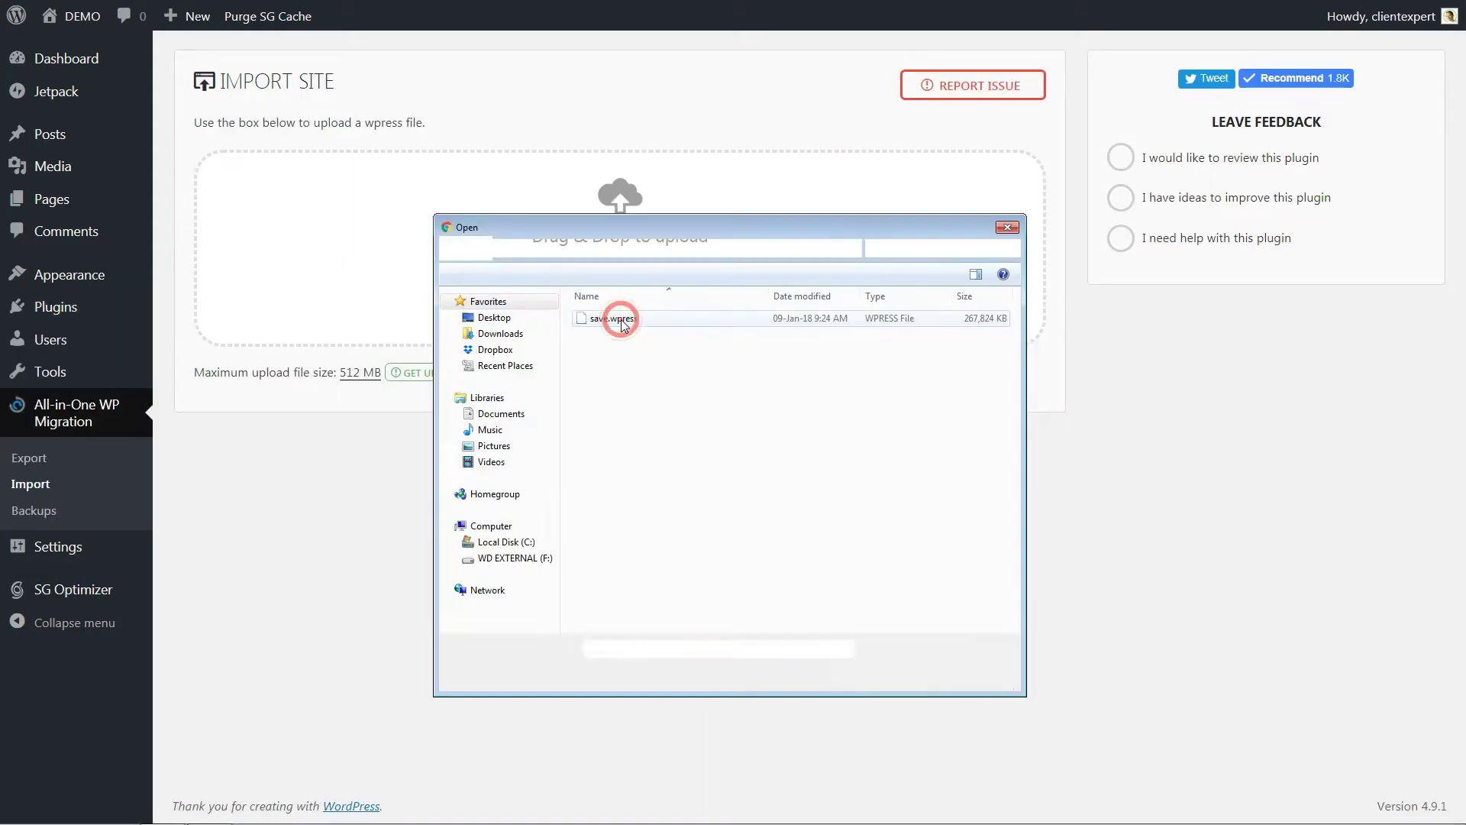
left_click(623, 319)
left_click(882, 669)
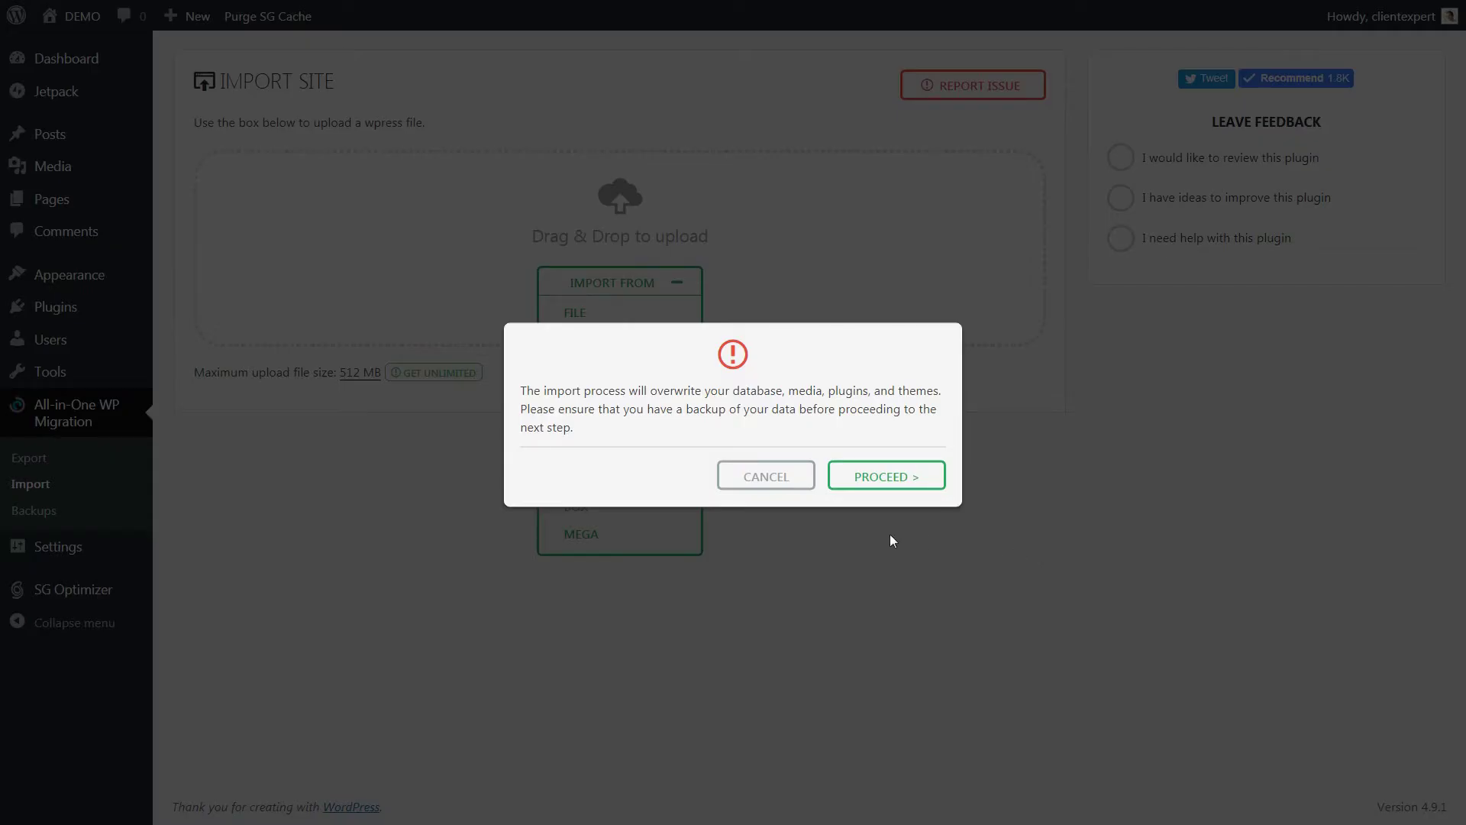
left_click(880, 481)
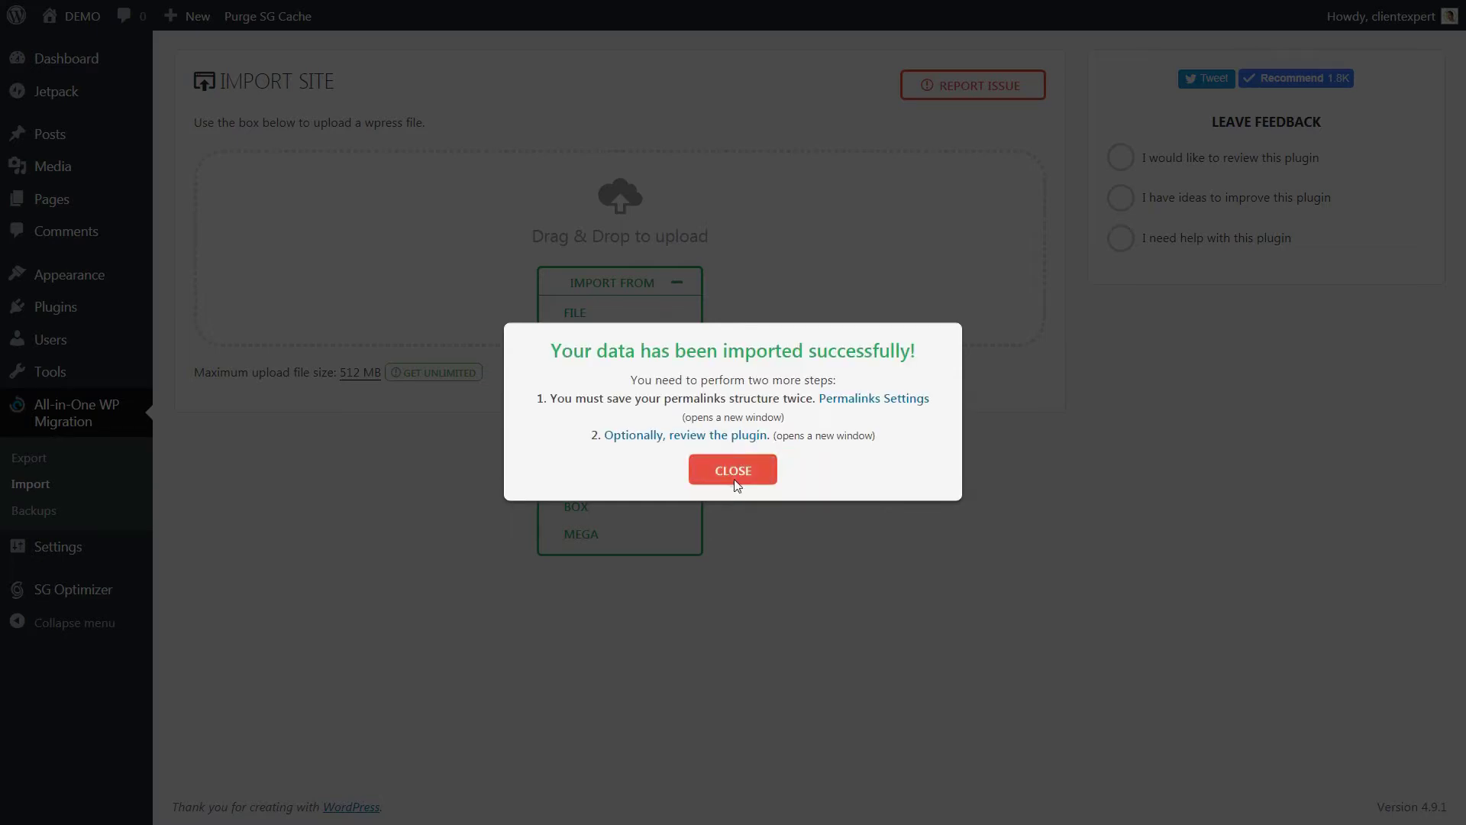
left_click(735, 472)
- Go to Permalinks settings and log back in with the admin account
mouse_move(90, 553)
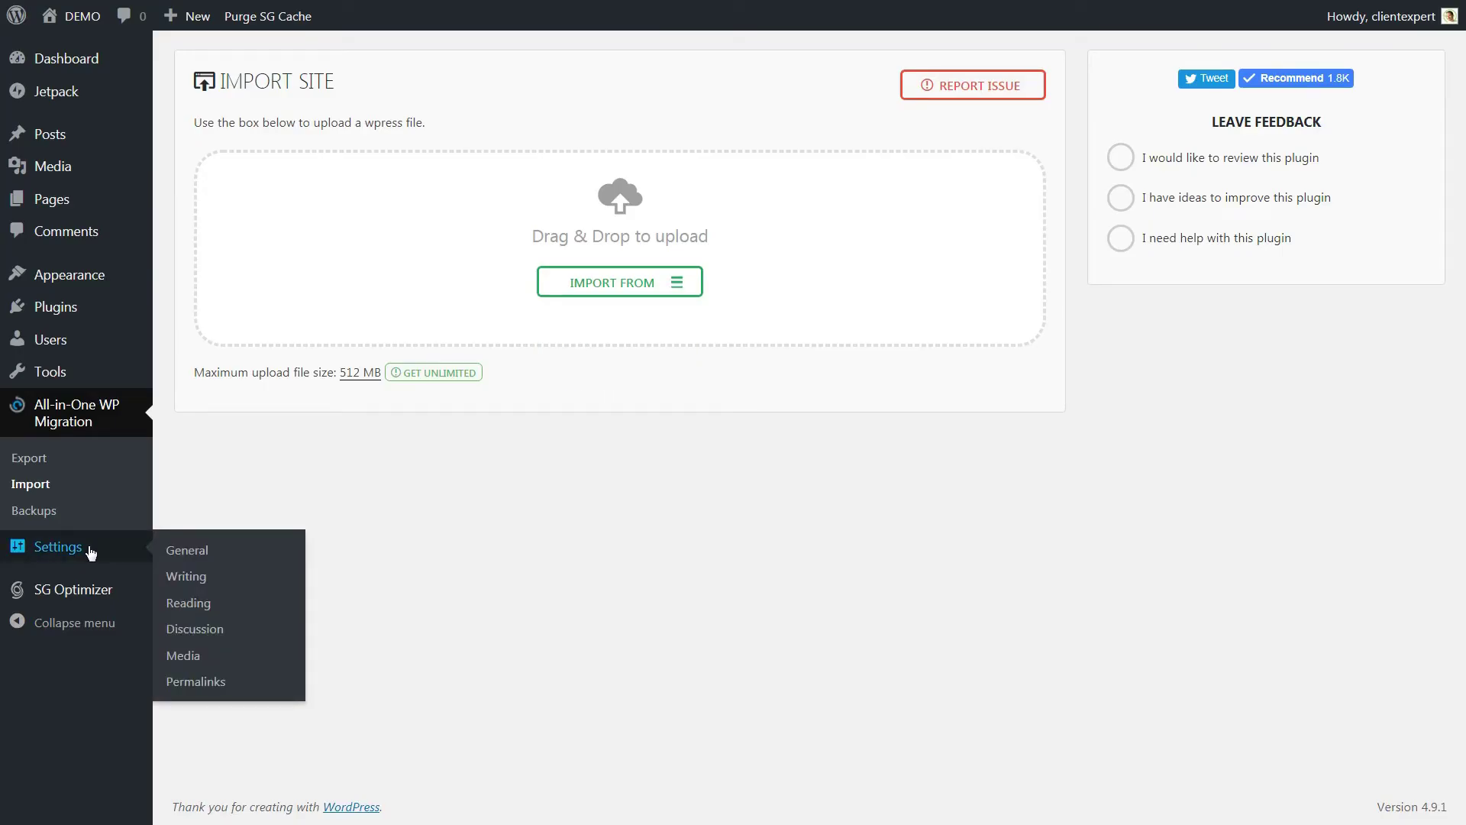
left_click(200, 679)
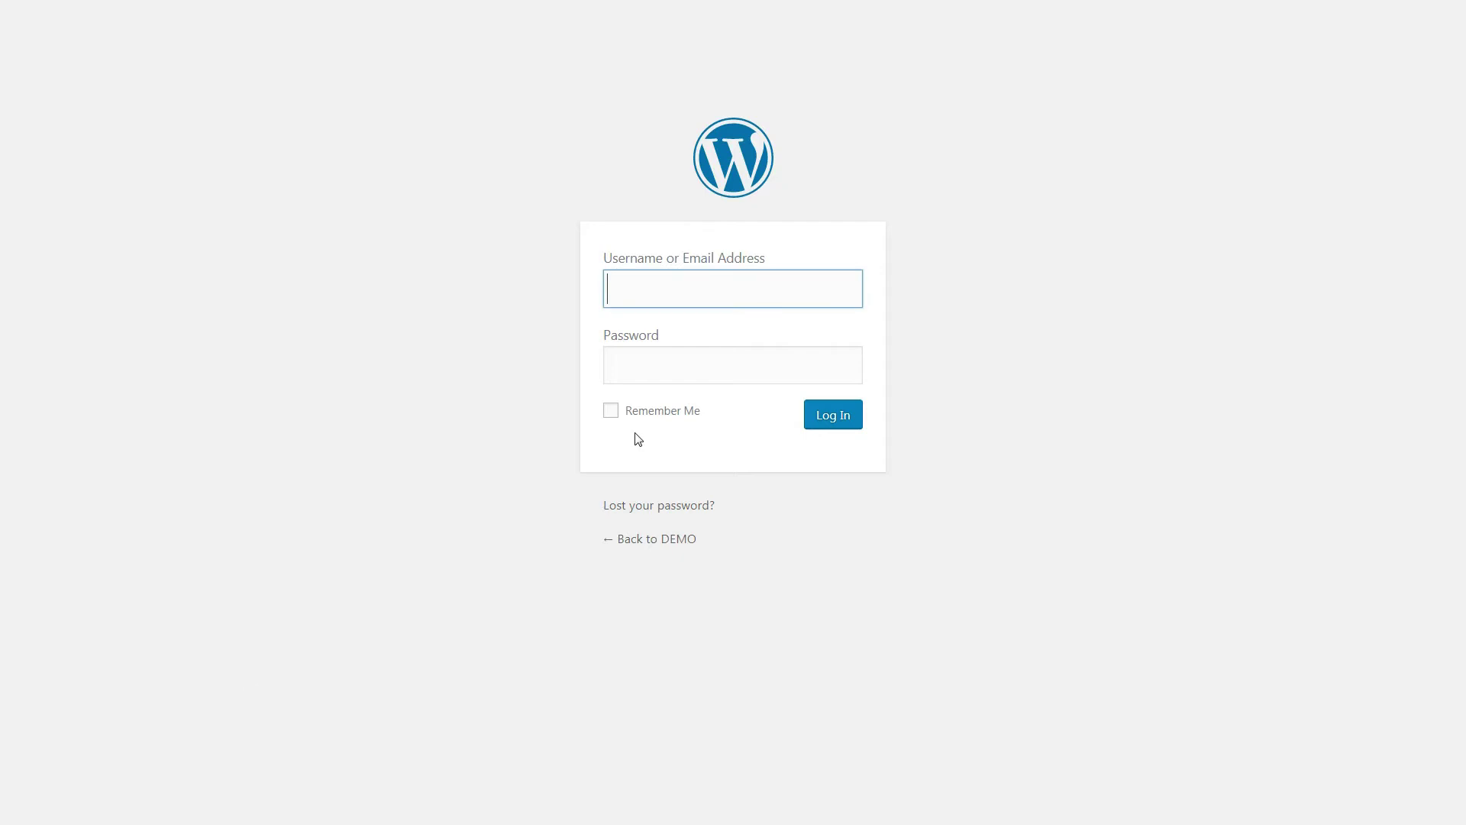
left_click(679, 295)
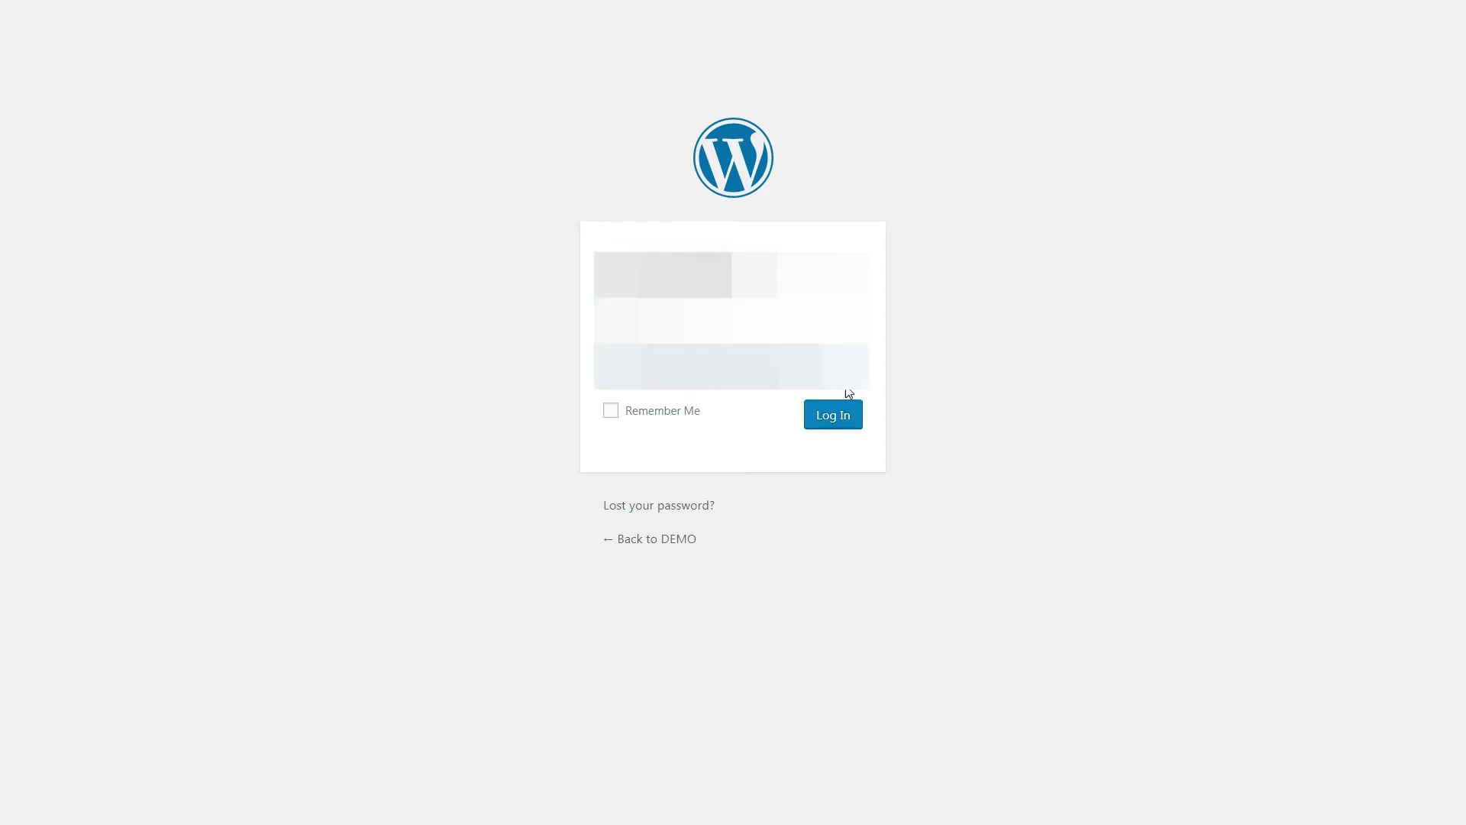
left_click(846, 416)
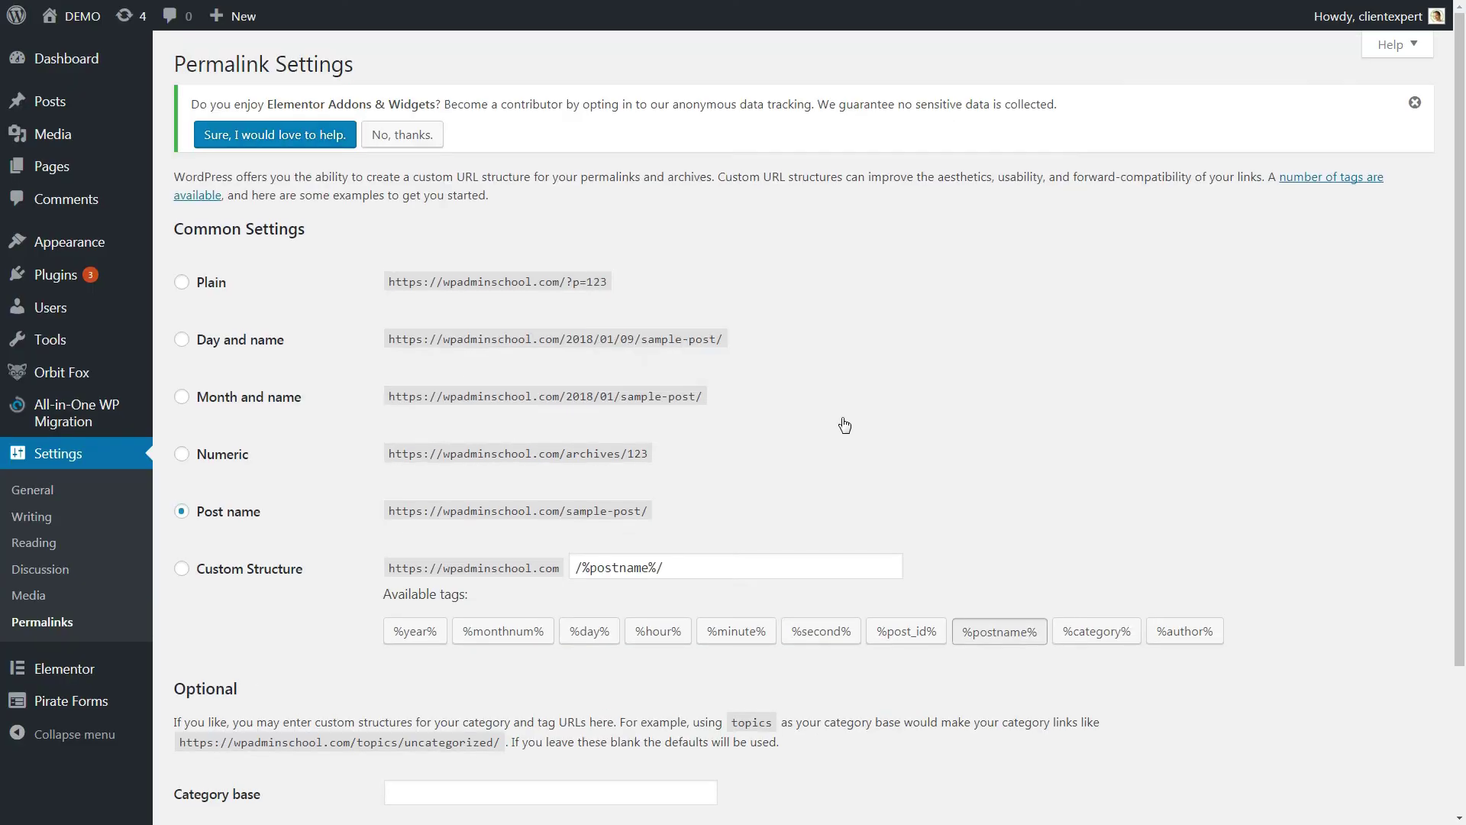
- Save the permalink structure as Post name
left_click(184, 515)
scroll(349, 695, "down", 3)
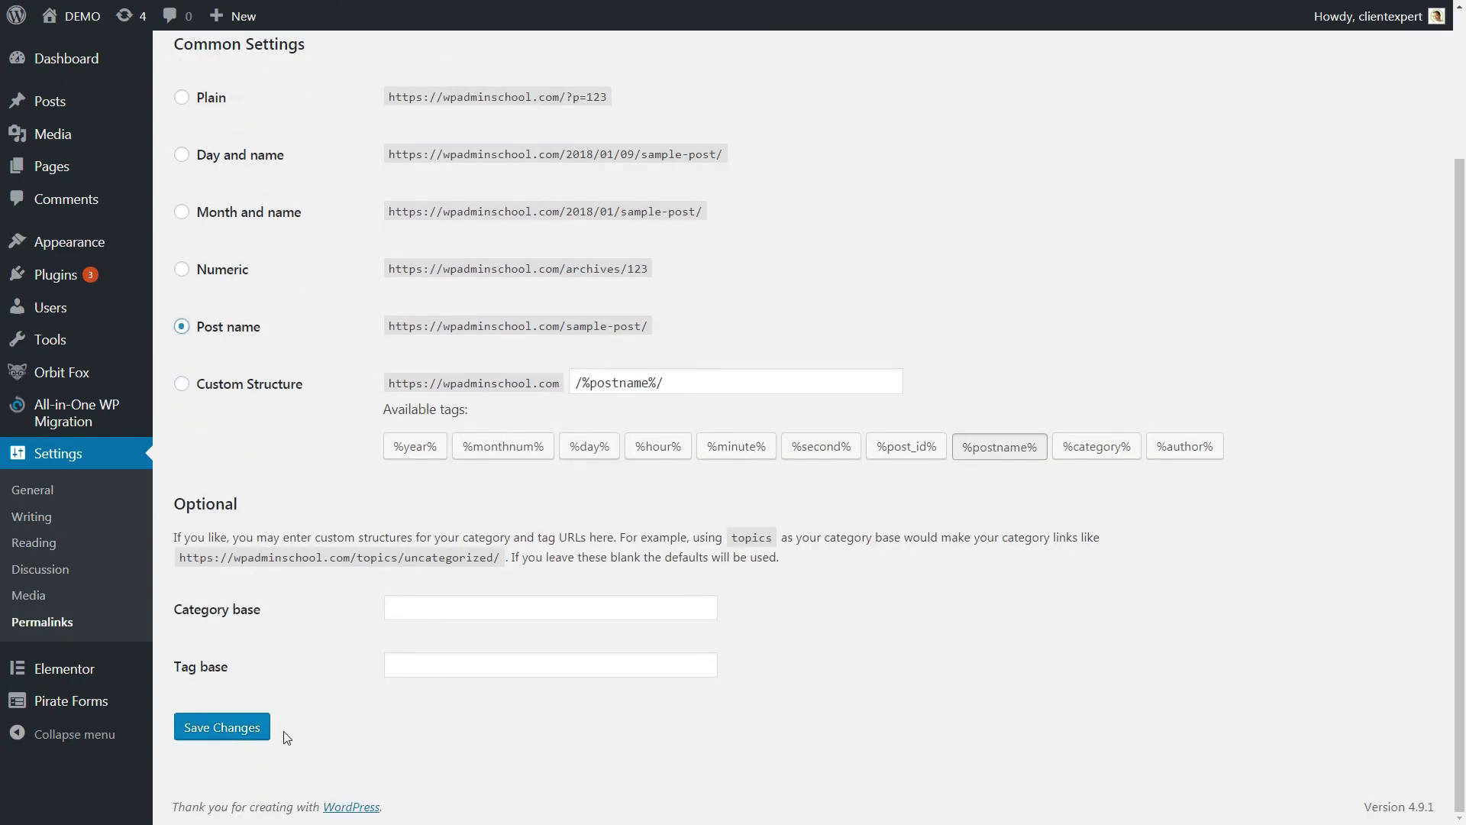
left_click(265, 728)
mouse_move(72, 17)
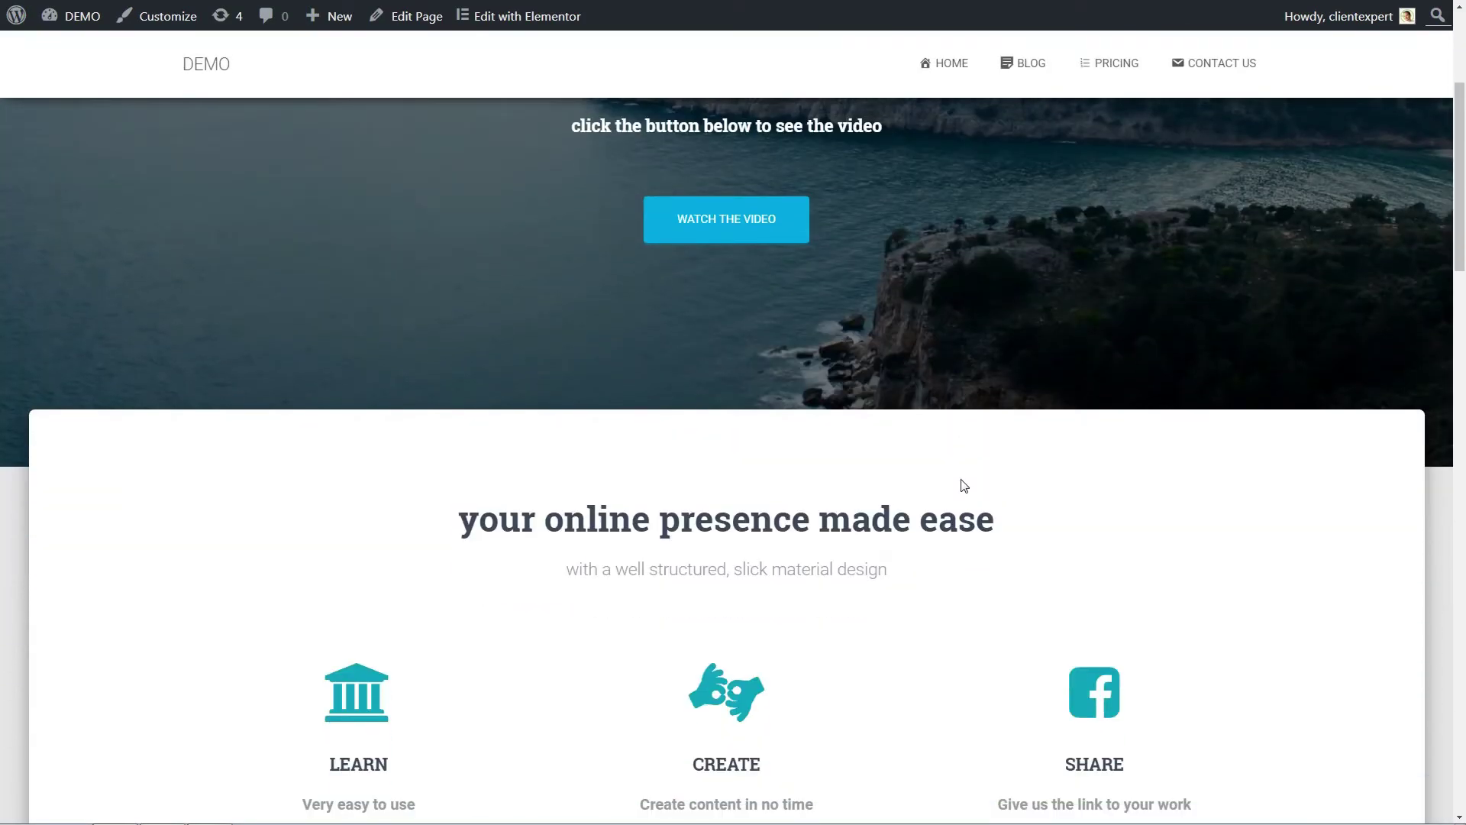
- Scroll the restored home page and play the embedded YouTube video
scroll(961, 486, "down", 10)
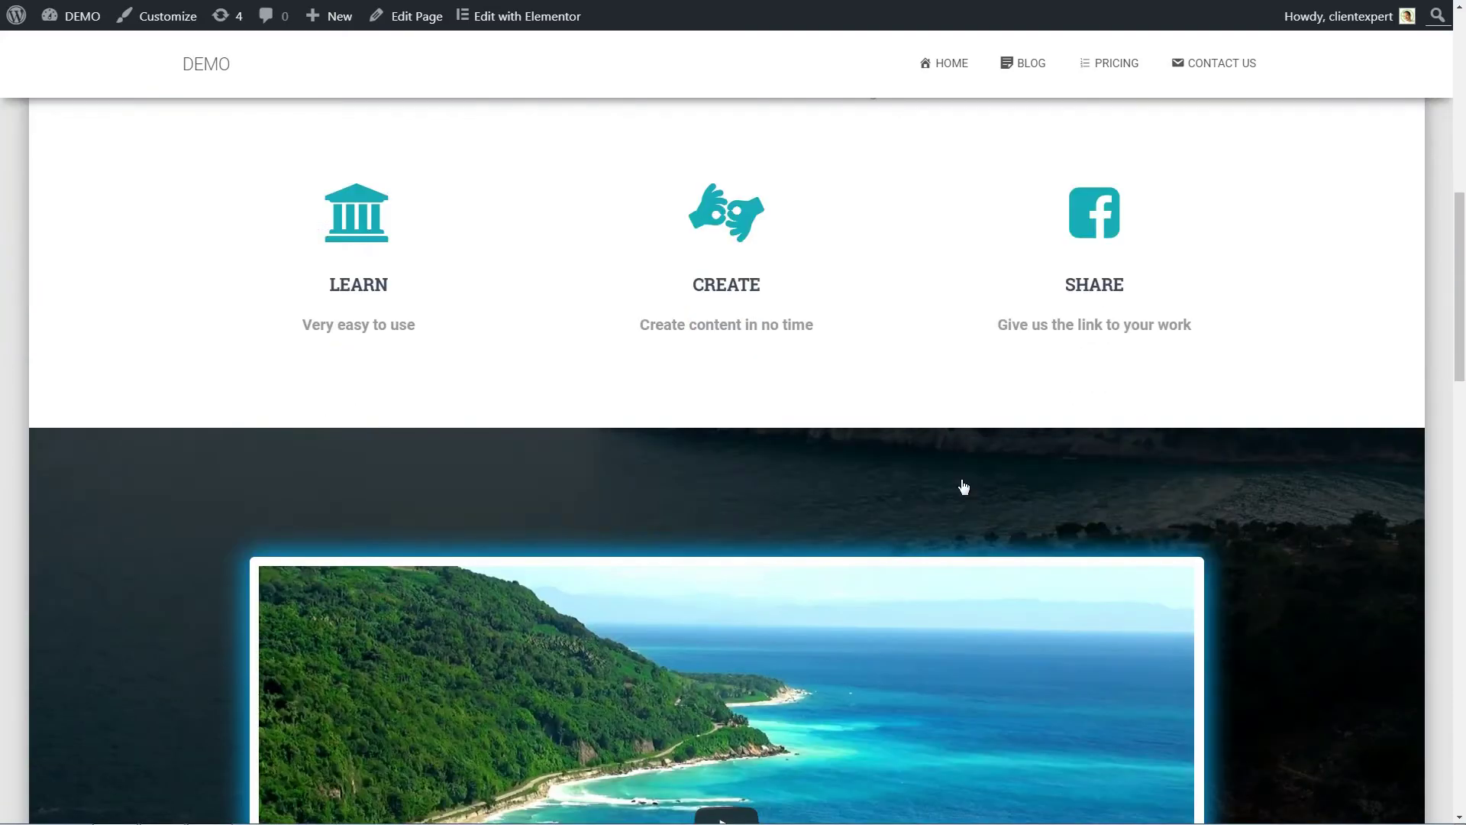
scroll(963, 486, "down", 1)
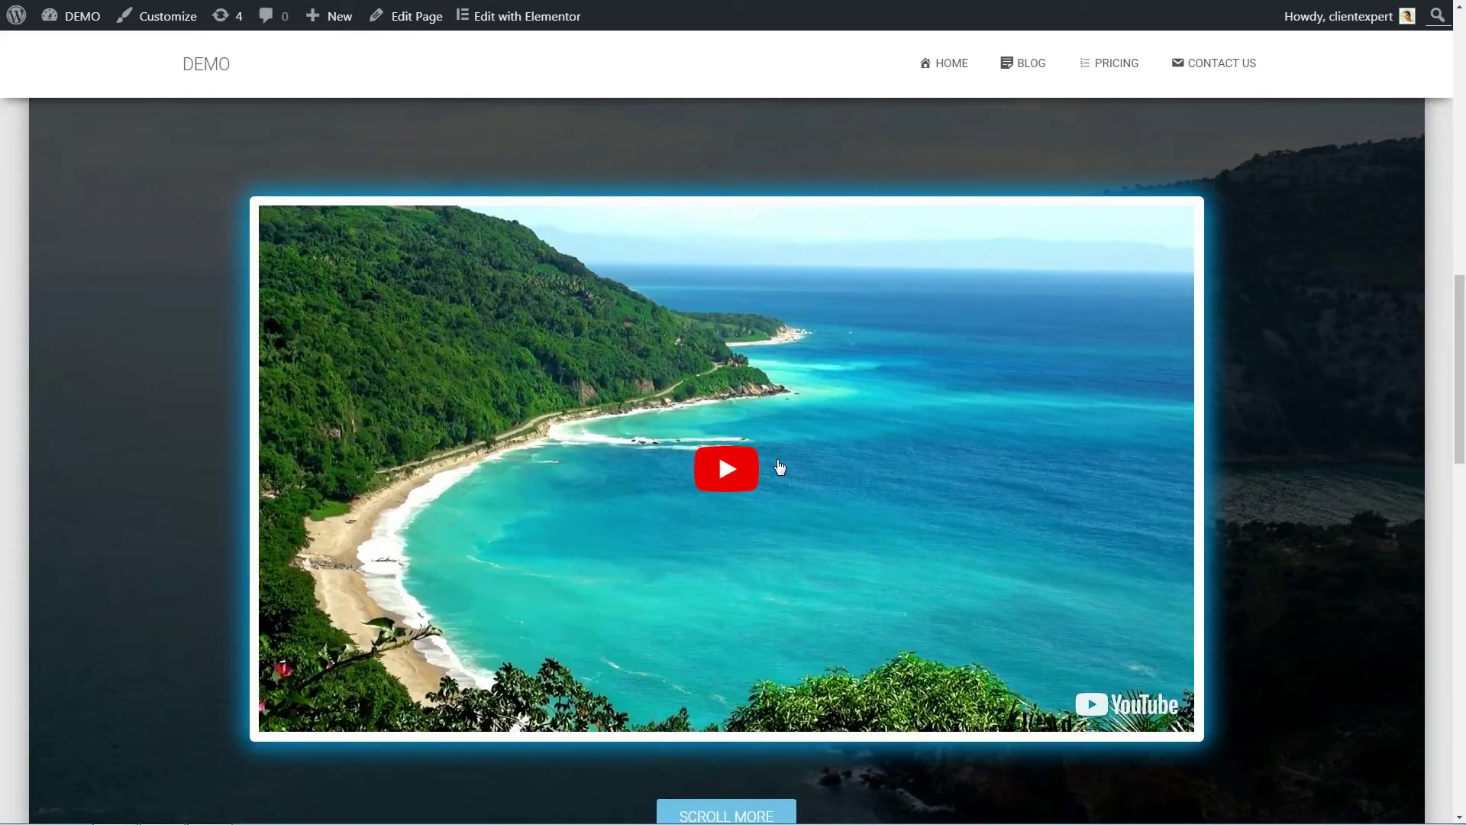
left_click(722, 466)
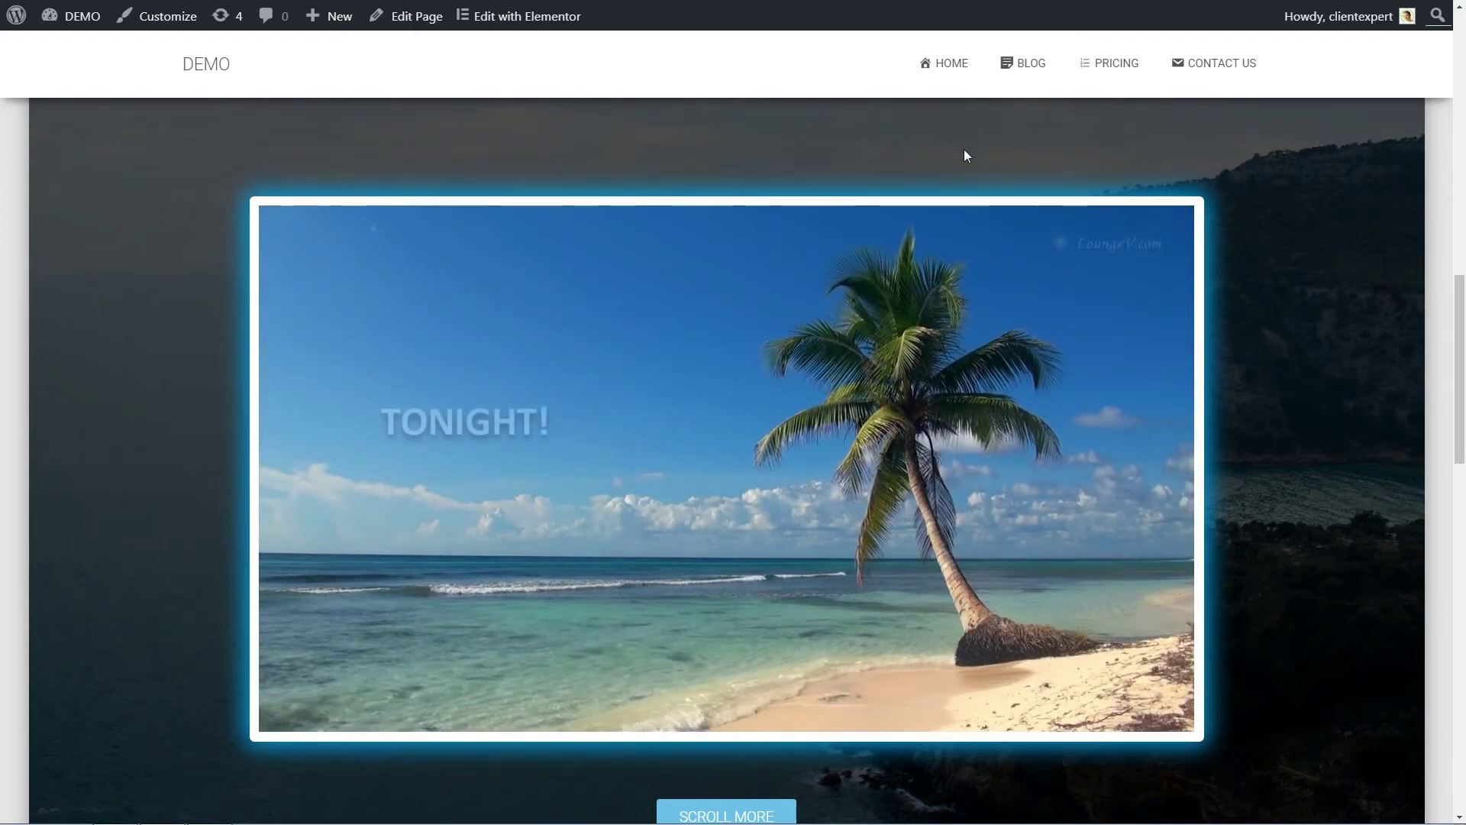
- Check the Pricing and Contact Us pages, then the Blog page with Sea View 3, 2 and 1
left_click(1114, 63)
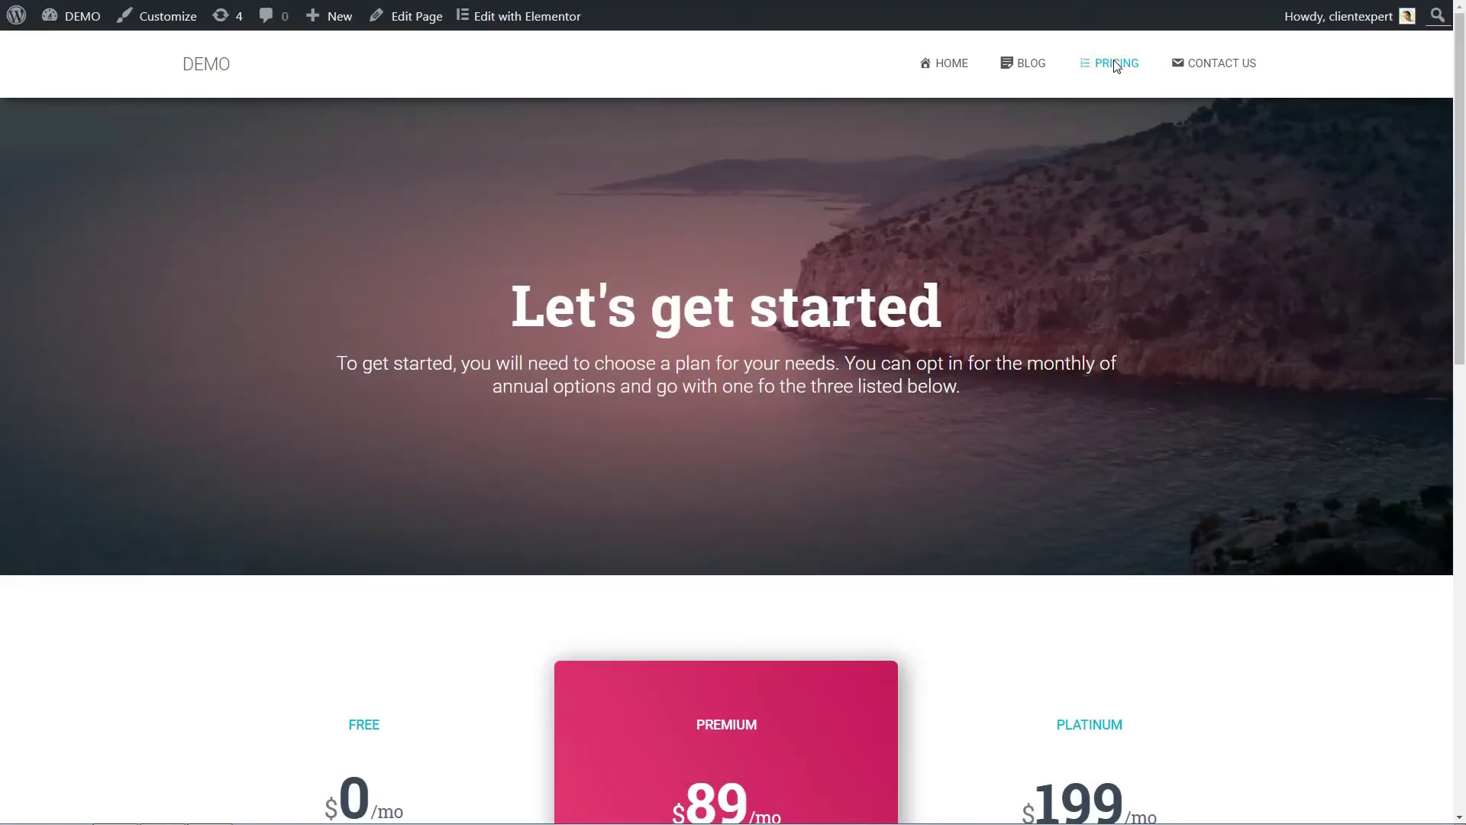
scroll(1178, 350, "down", 4)
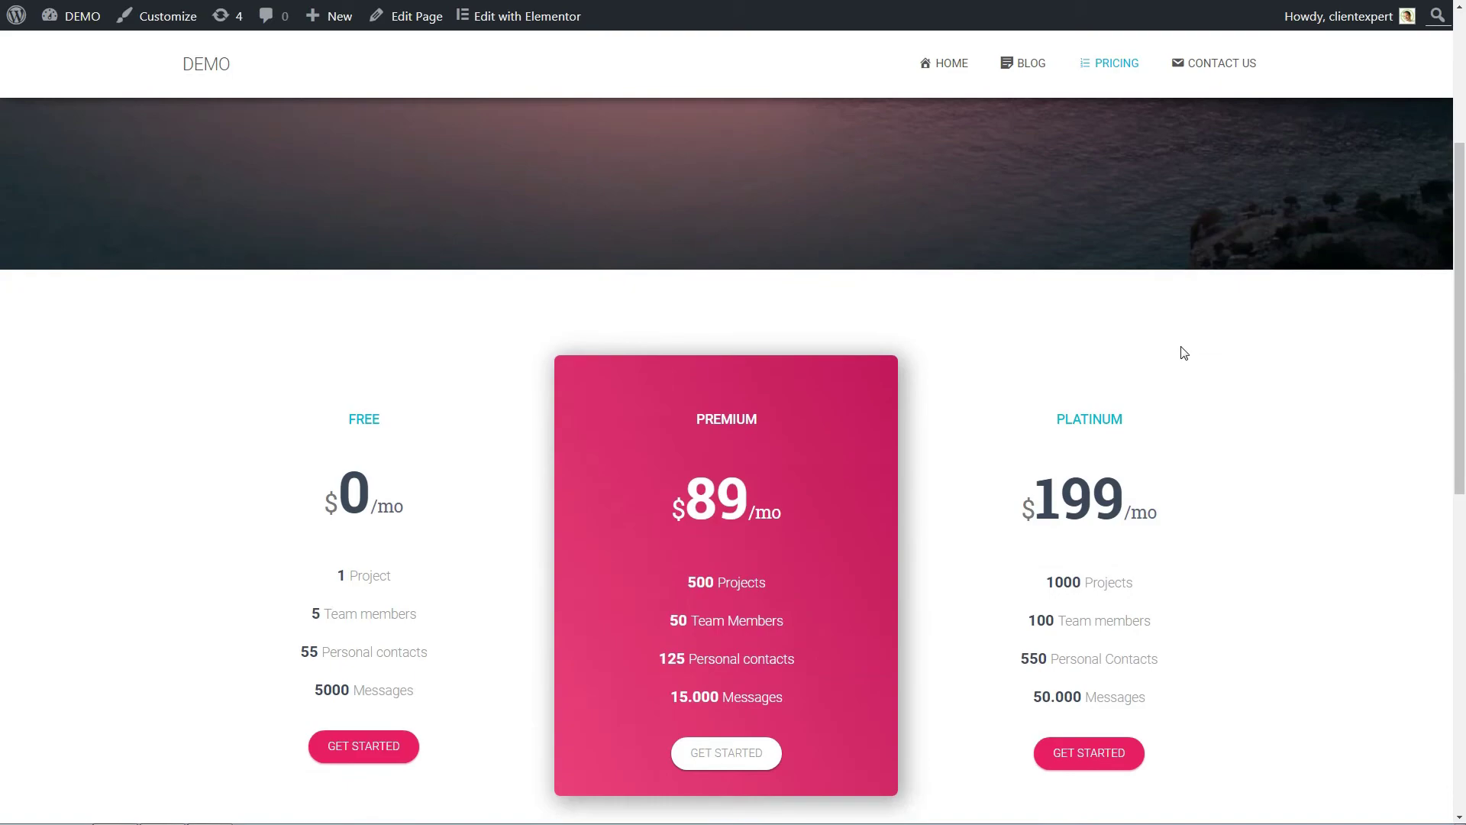
scroll(1231, 187, "up", 4)
left_click(1230, 70)
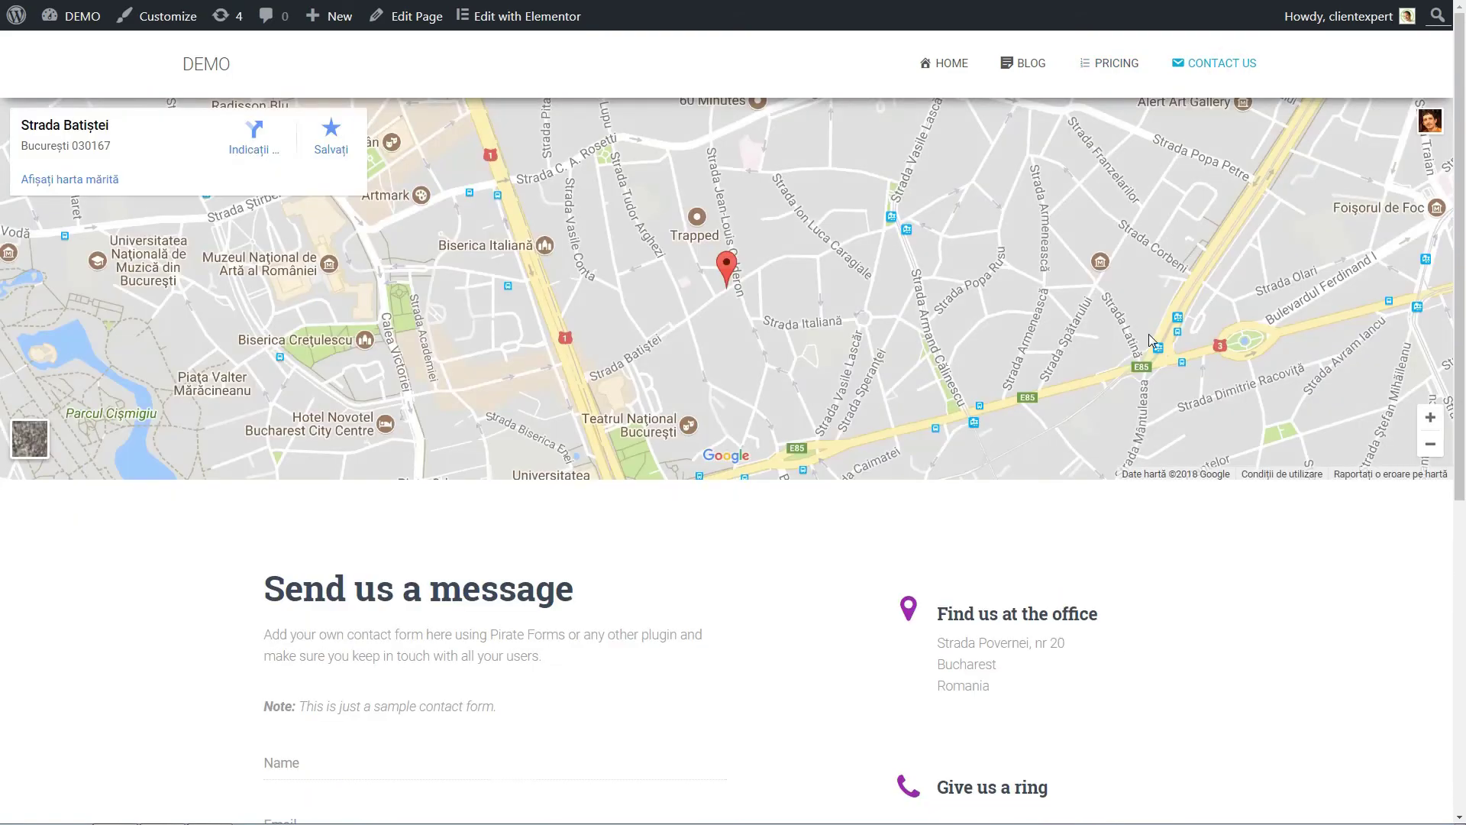
scroll(1149, 339, "down", 6)
scroll(1152, 346, "up", 6)
left_click(1024, 64)
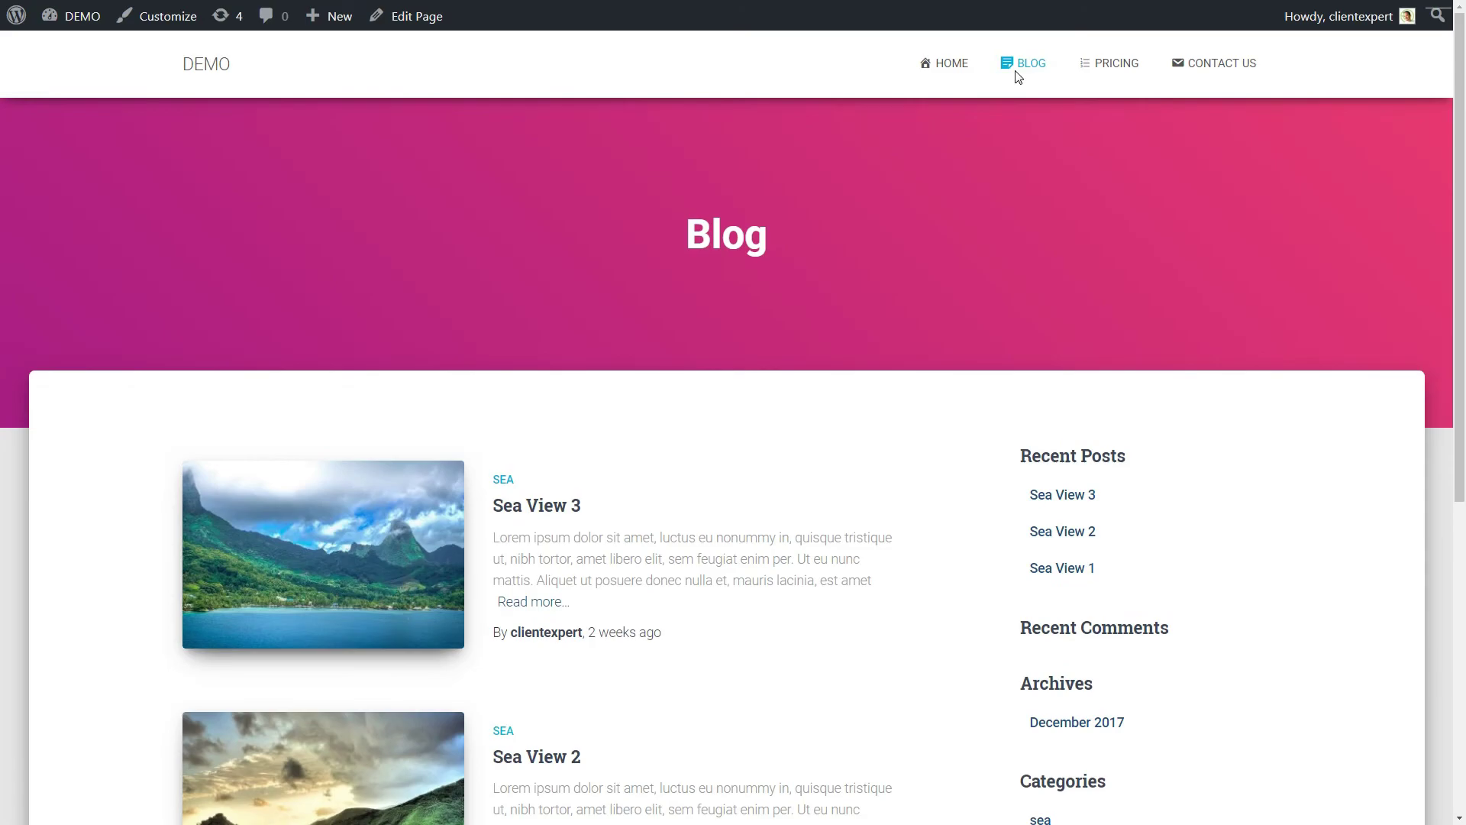
scroll(841, 424, "down", 5)
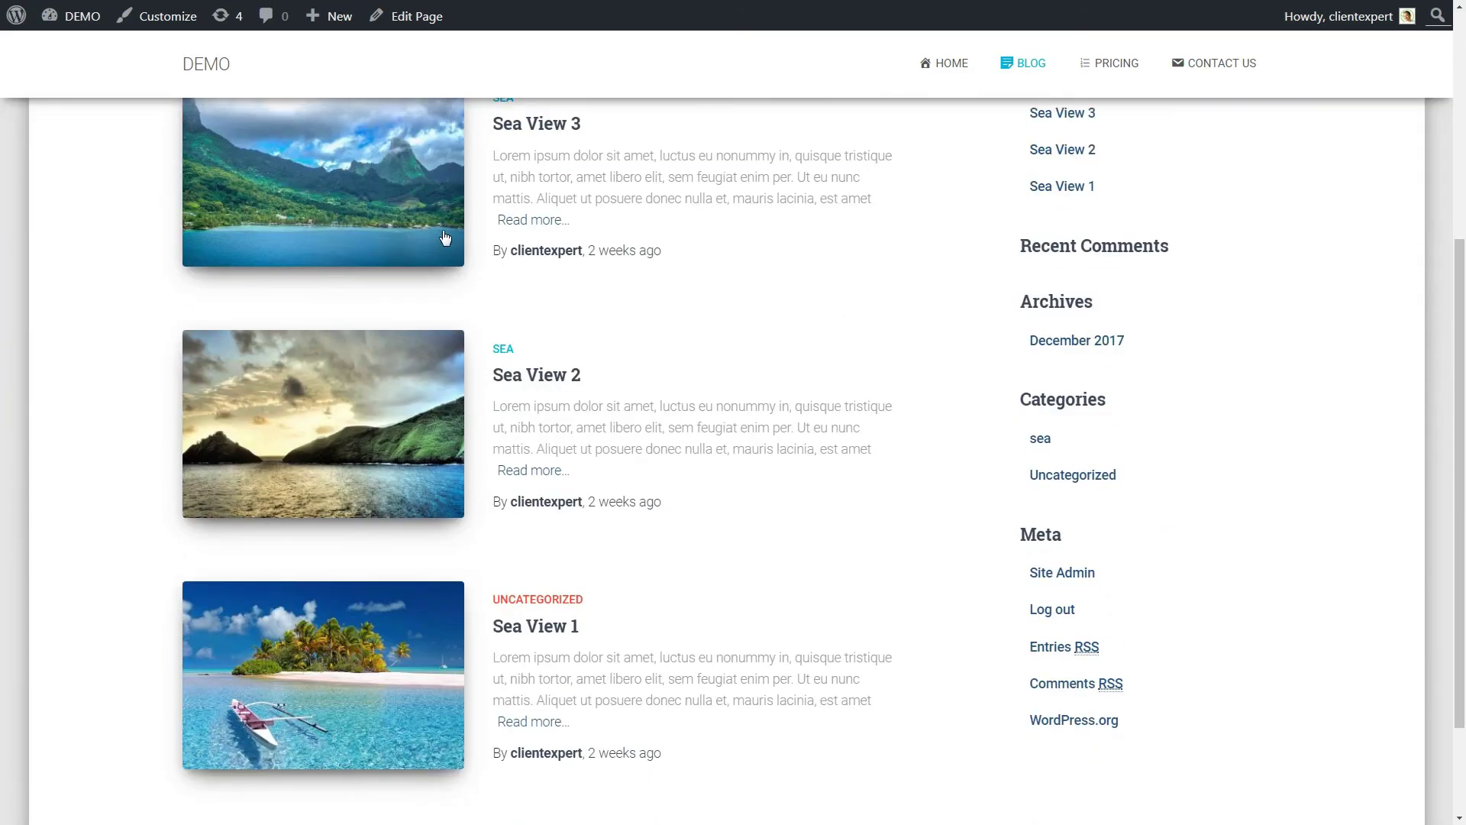